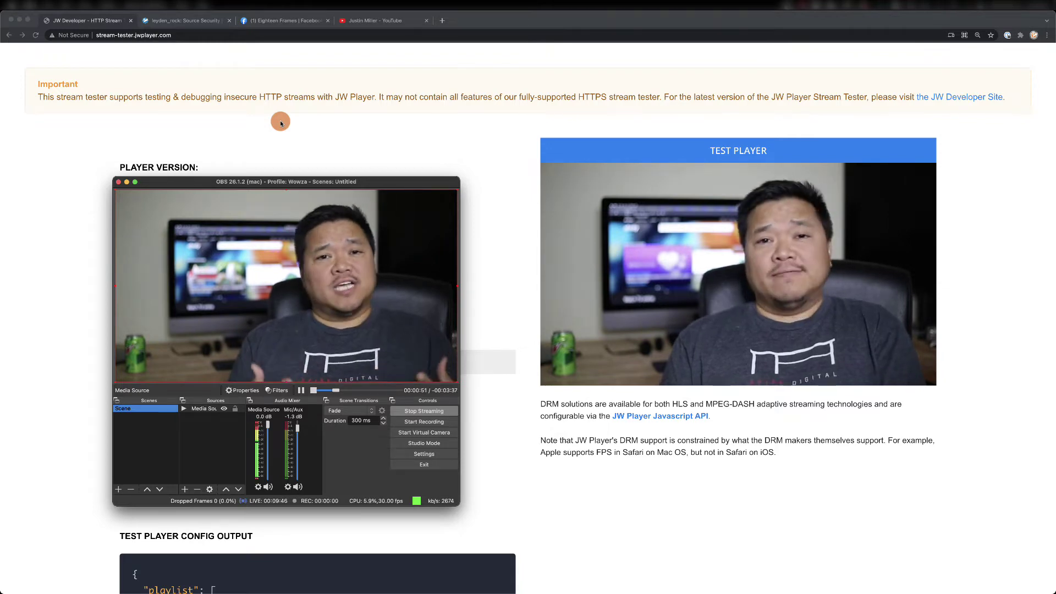
Open leyden_rock's Incoming Streams page in Wowza and check that live_shoot is active
left_click(169, 22)
left_click(375, 62)
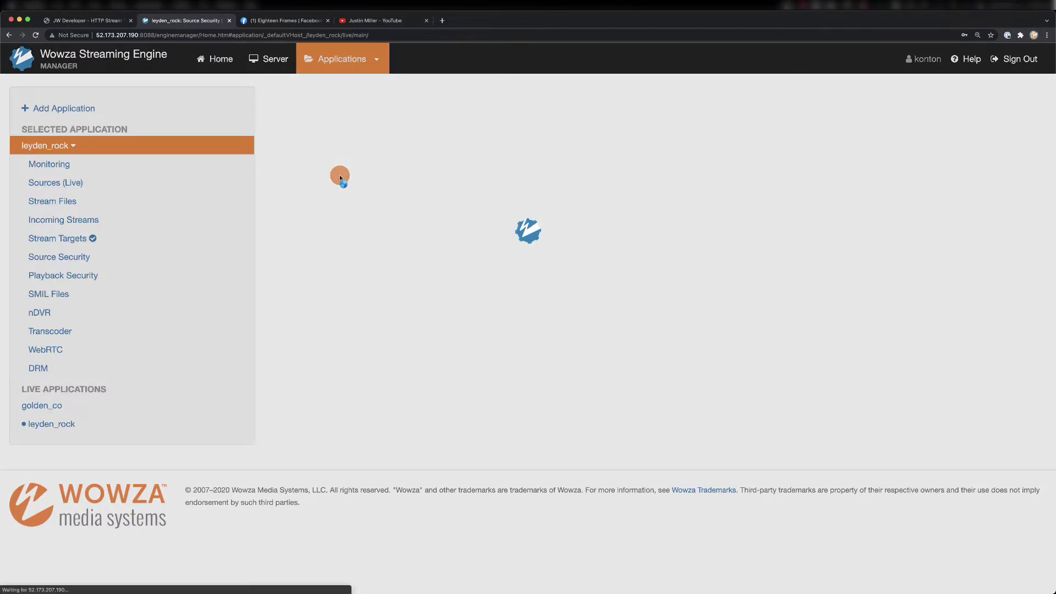
left_click(337, 178)
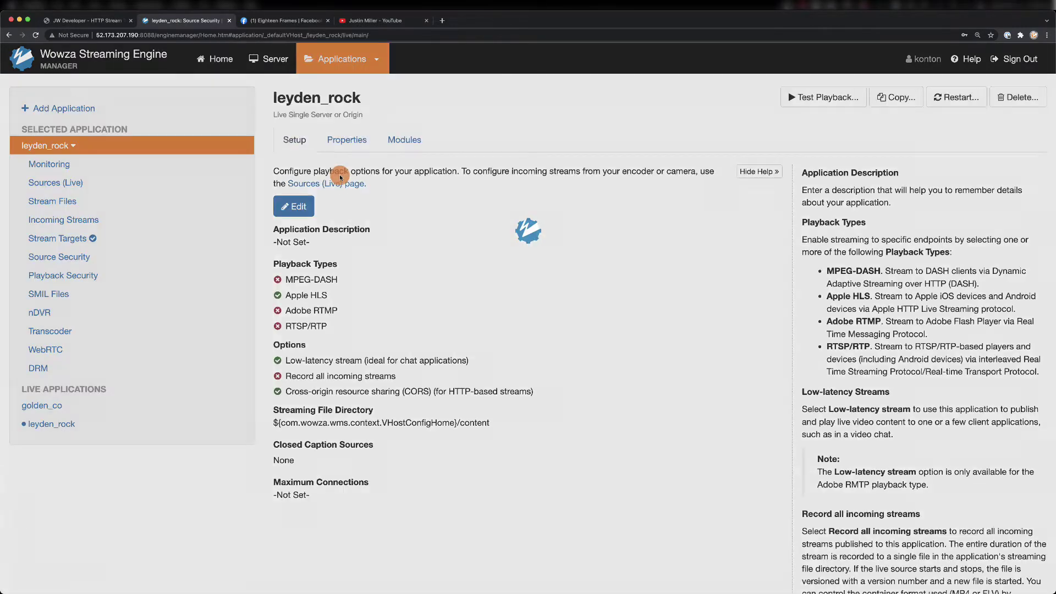
left_click(84, 221)
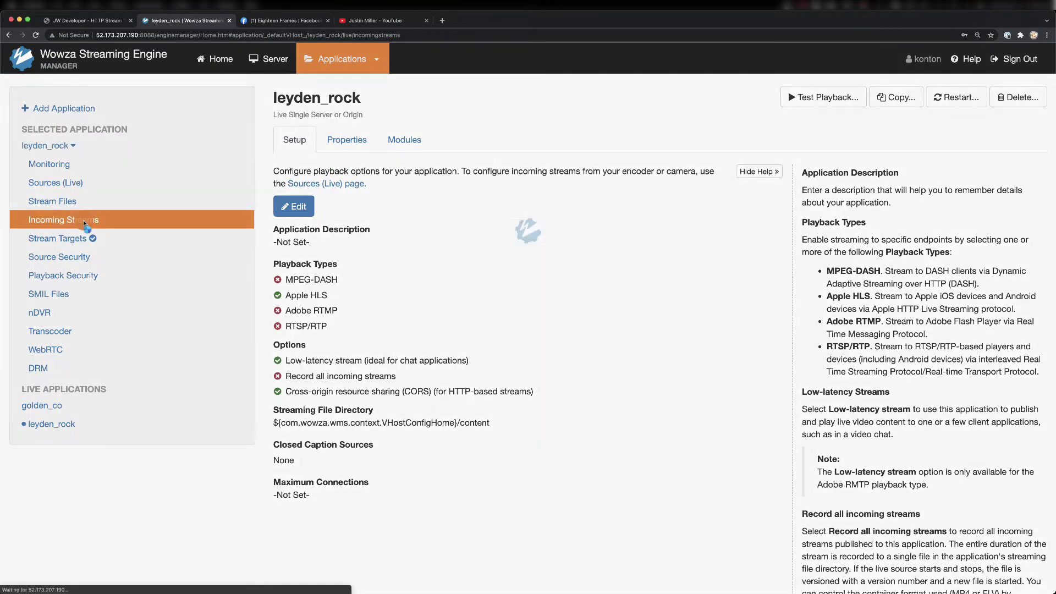
left_click(295, 257)
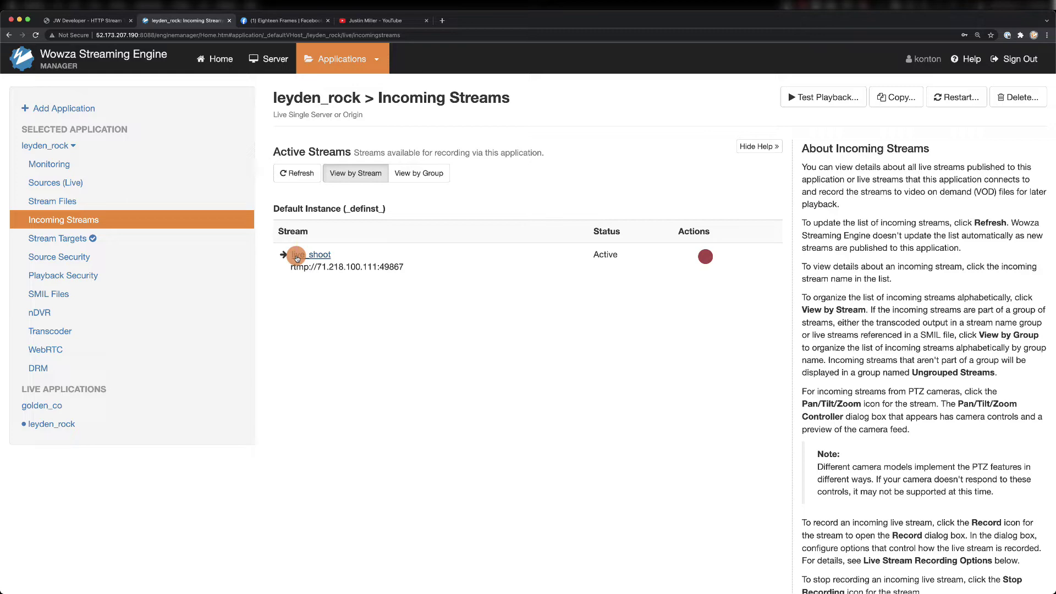
Enable Stream Targets for leyden_rock and restart the application to apply it
left_click(71, 239)
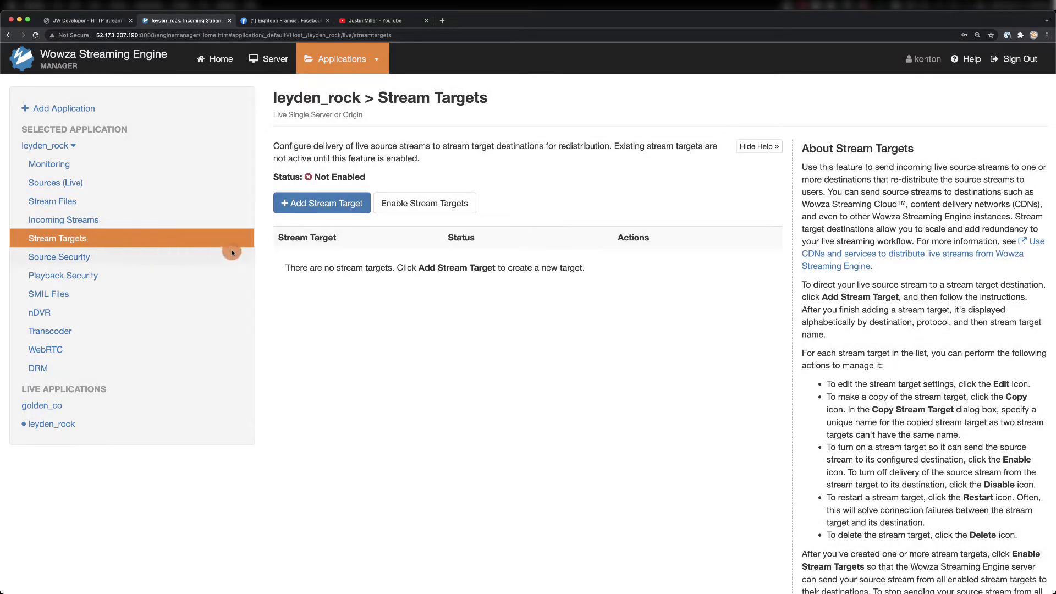
left_click(323, 210)
left_click(420, 205)
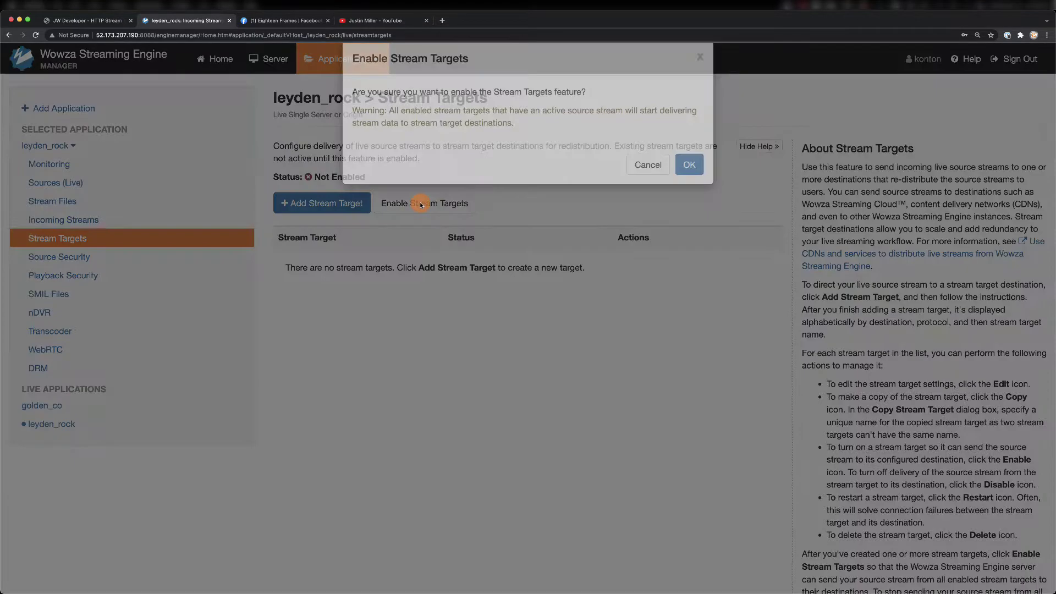
left_click(690, 190)
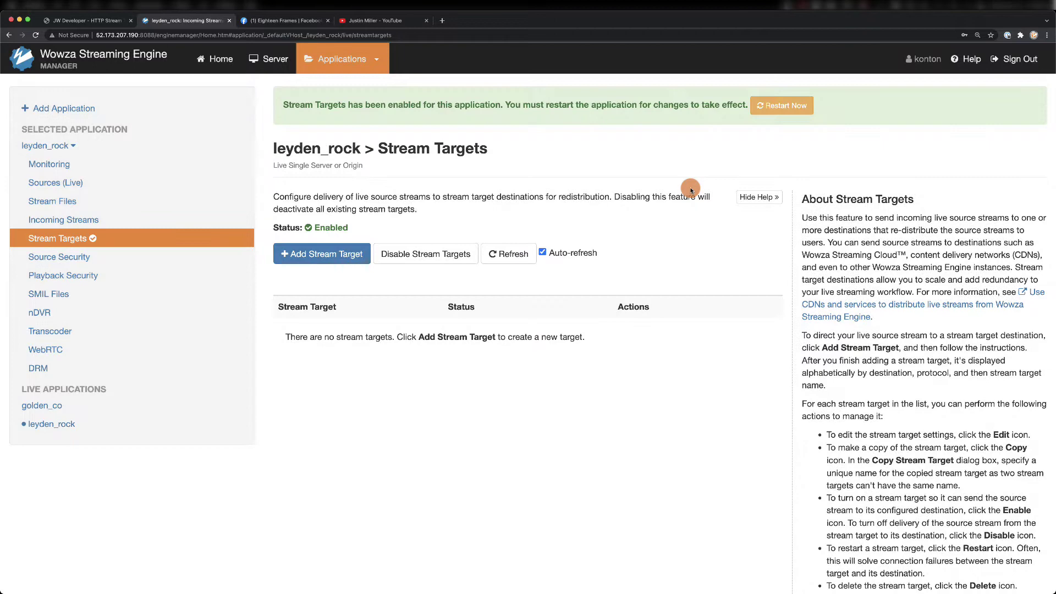
left_click(785, 107)
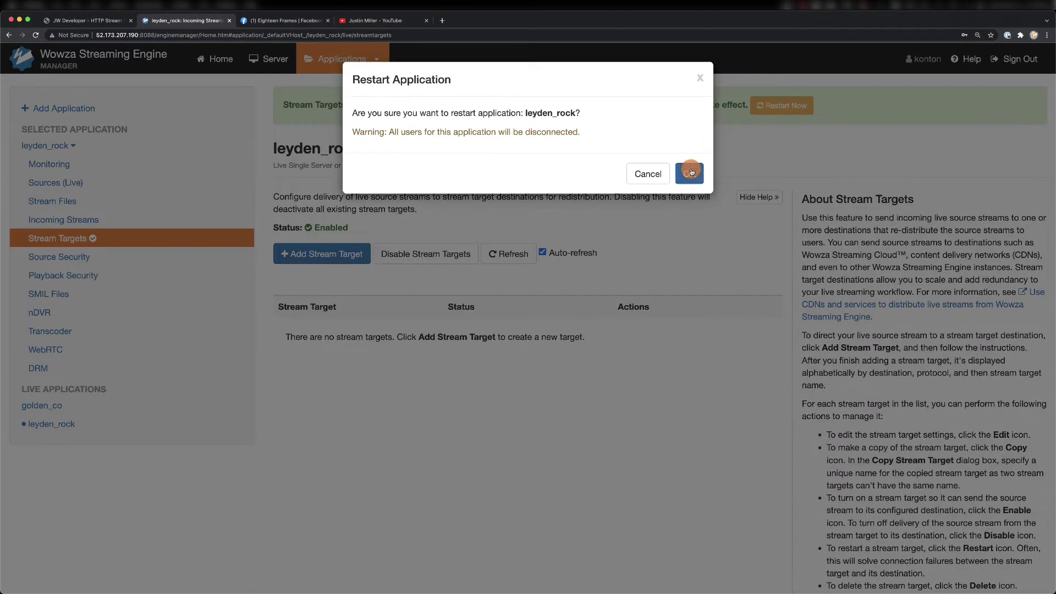
left_click(692, 173)
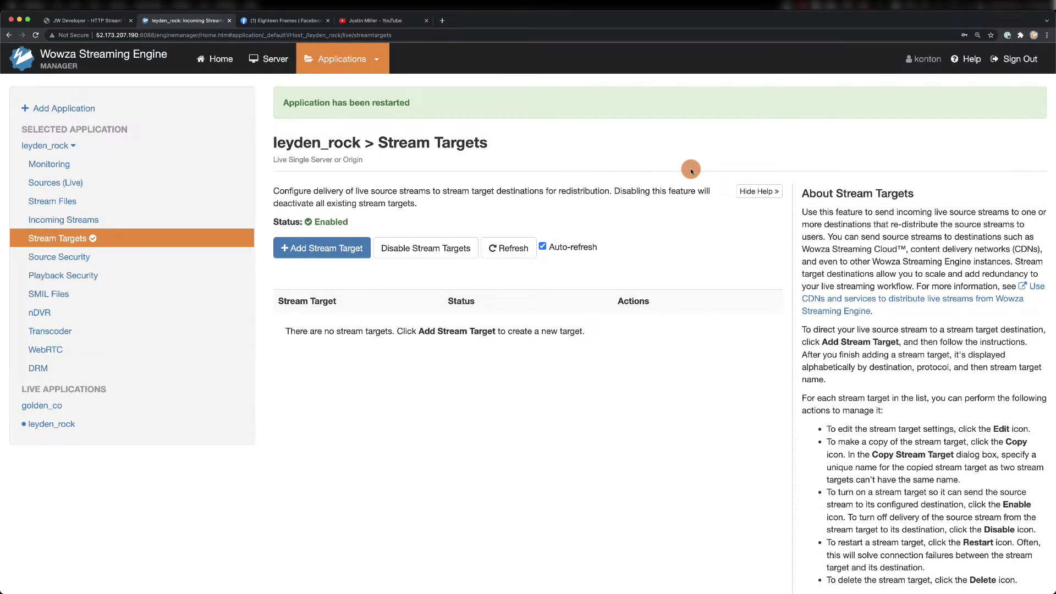
Start a new stream target and scroll to the third-party and generic destination tiles
left_click(325, 249)
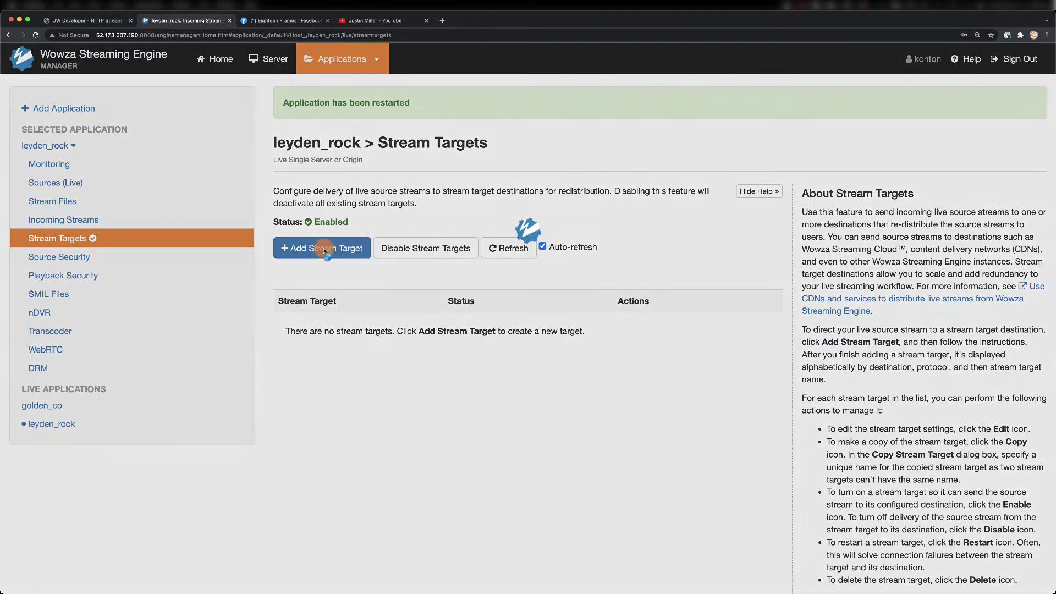
scroll(578, 252, "down", 5)
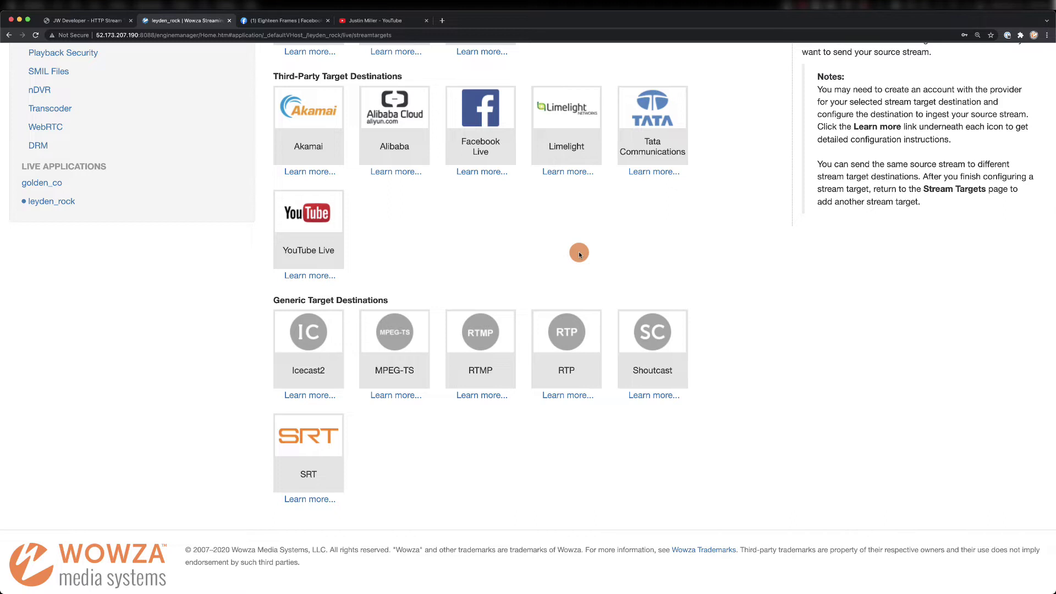
left_click(472, 359)
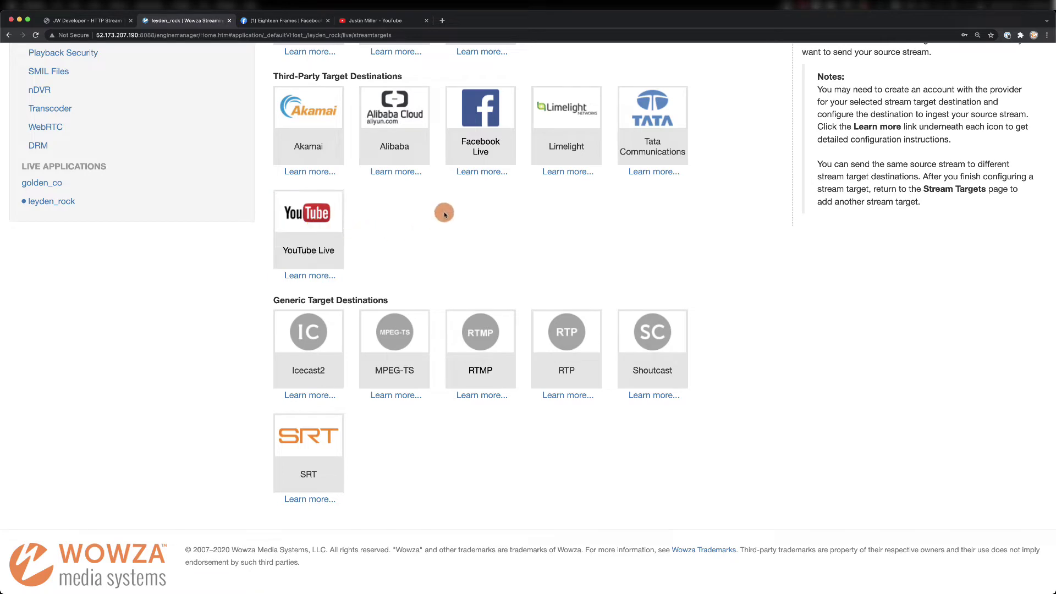
Choose Facebook Live: name Eighteen Frames Facebook, source live_shoot, title All About Helium, plus a description
left_click(481, 122)
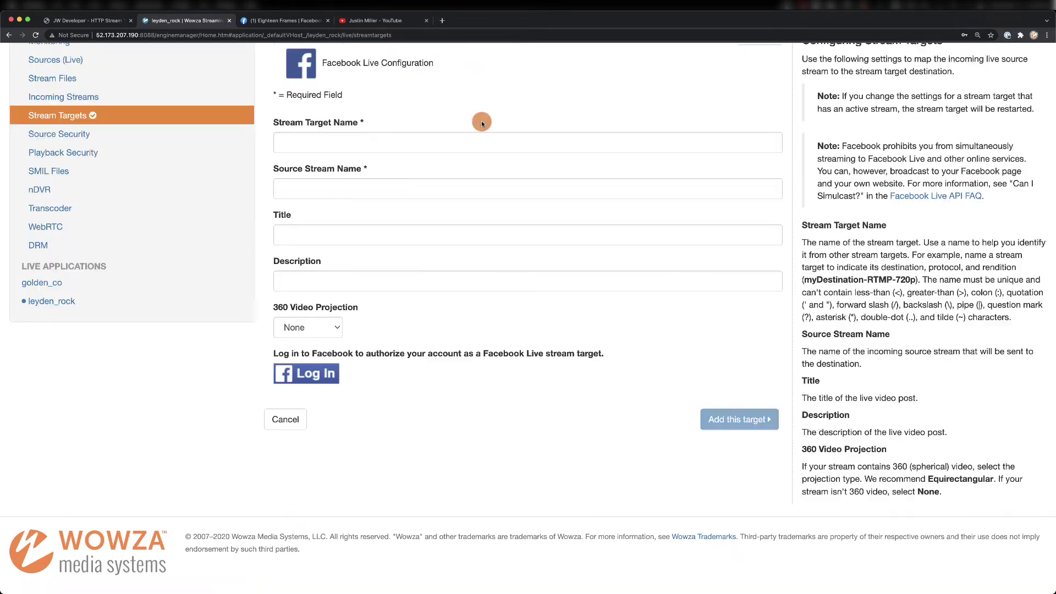
left_click(460, 141)
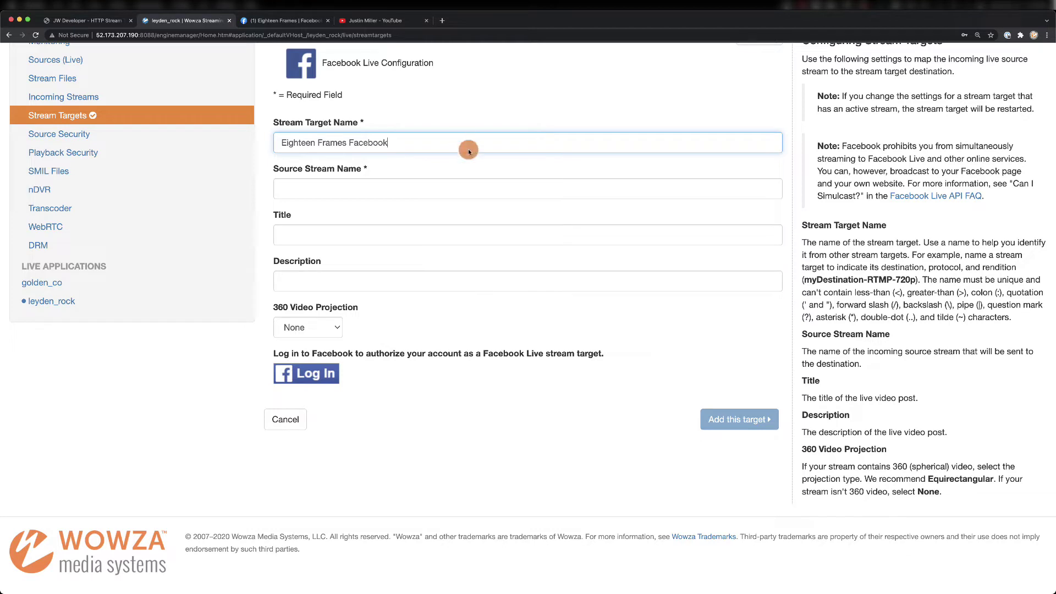
left_click(465, 184)
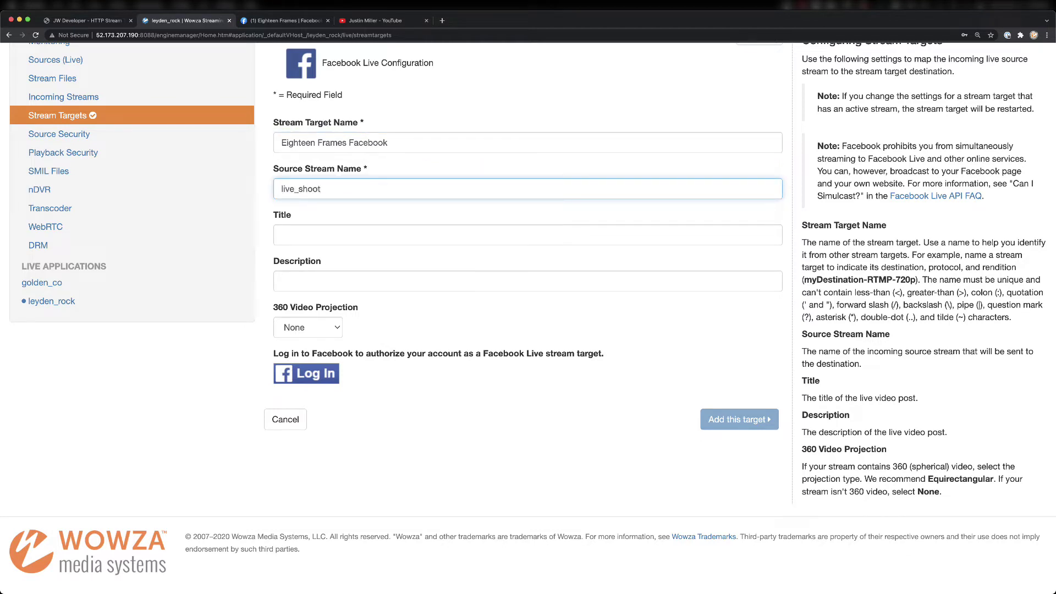
left_click(448, 230)
type("All About Helium")
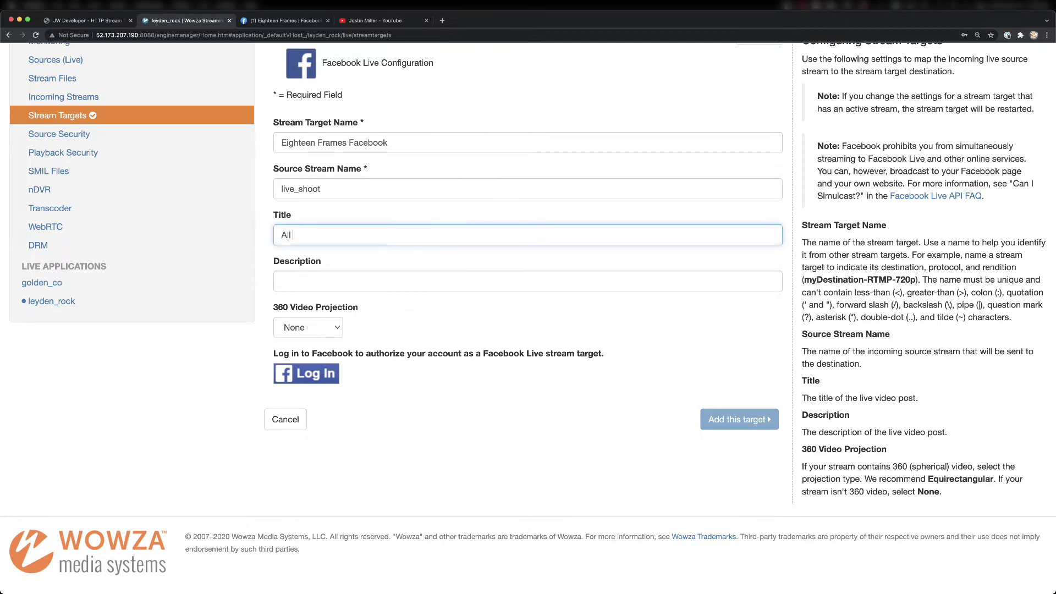
left_click(440, 272)
type("Let's talk about cryptocurrency!")
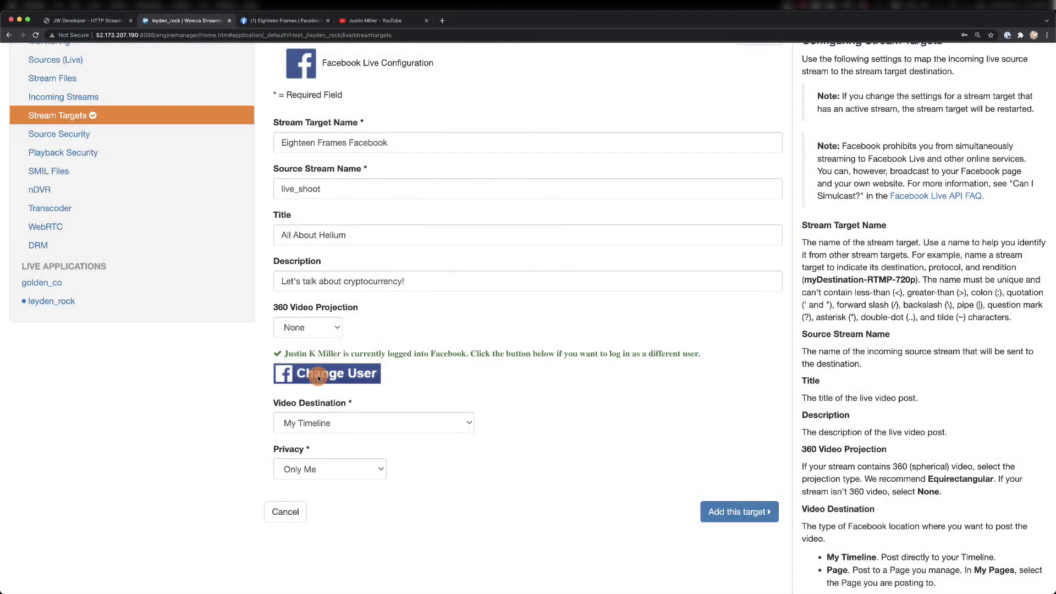
Set the video destination to the Eighteen Frames page and save the target
left_click(316, 423)
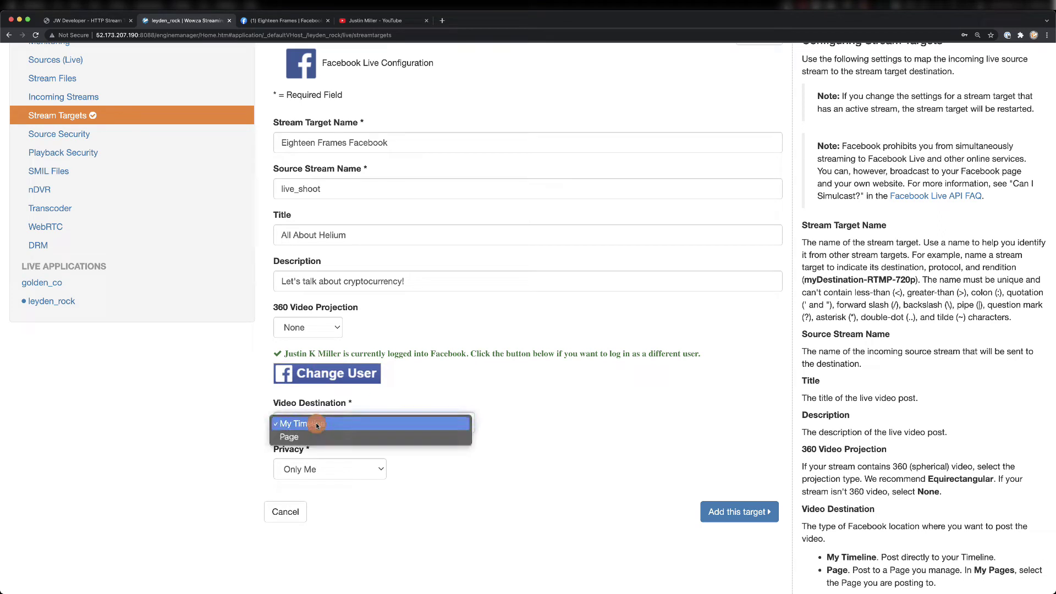
left_click(317, 436)
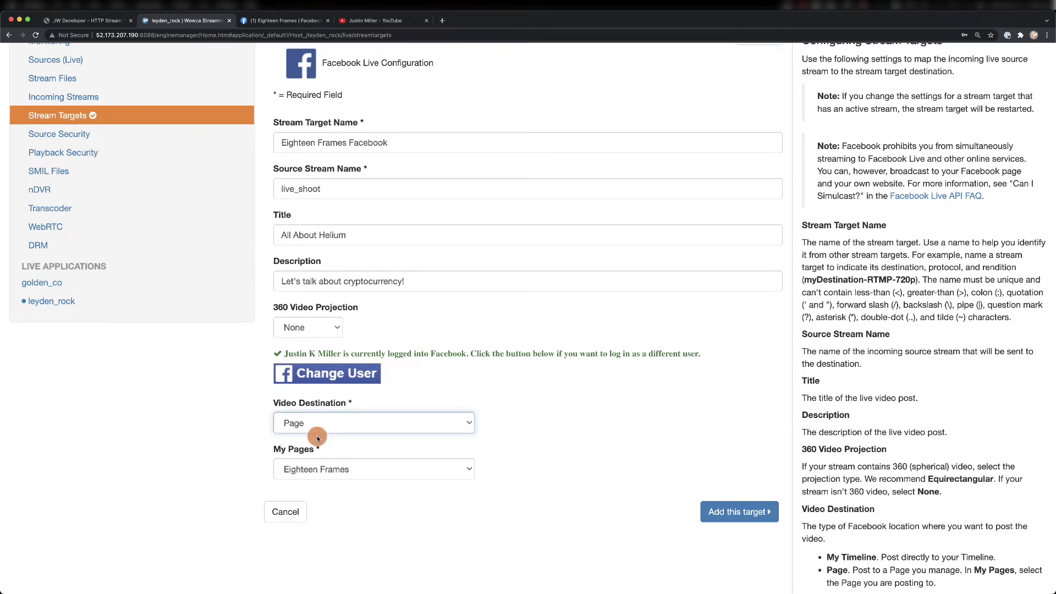
left_click(319, 470)
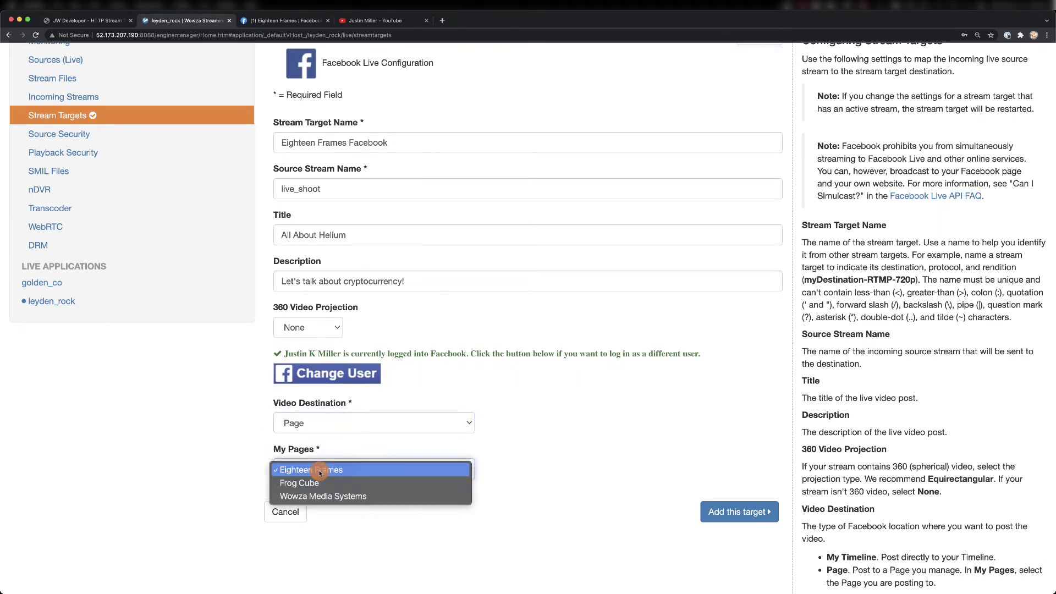
left_click(320, 471)
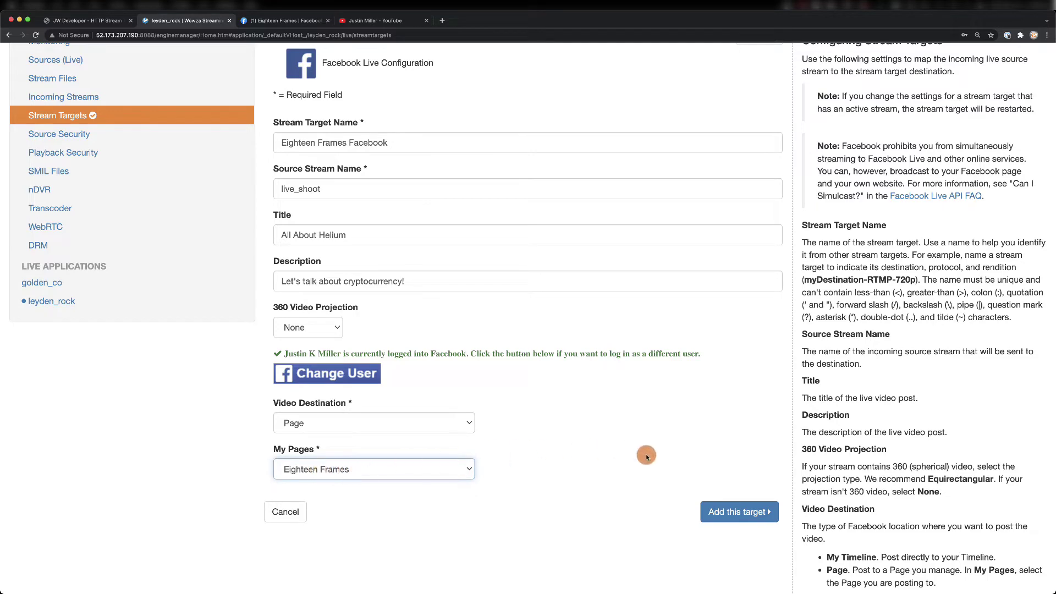
left_click(729, 514)
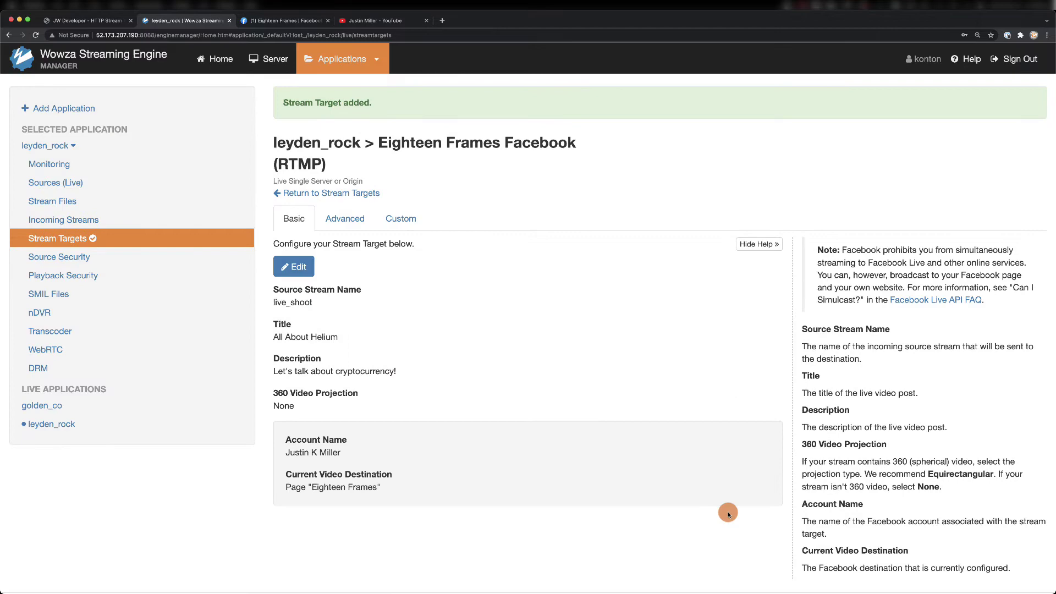
Go back to the Stream Targets list, where Eighteen Frames Facebook shows Active
left_click(328, 191)
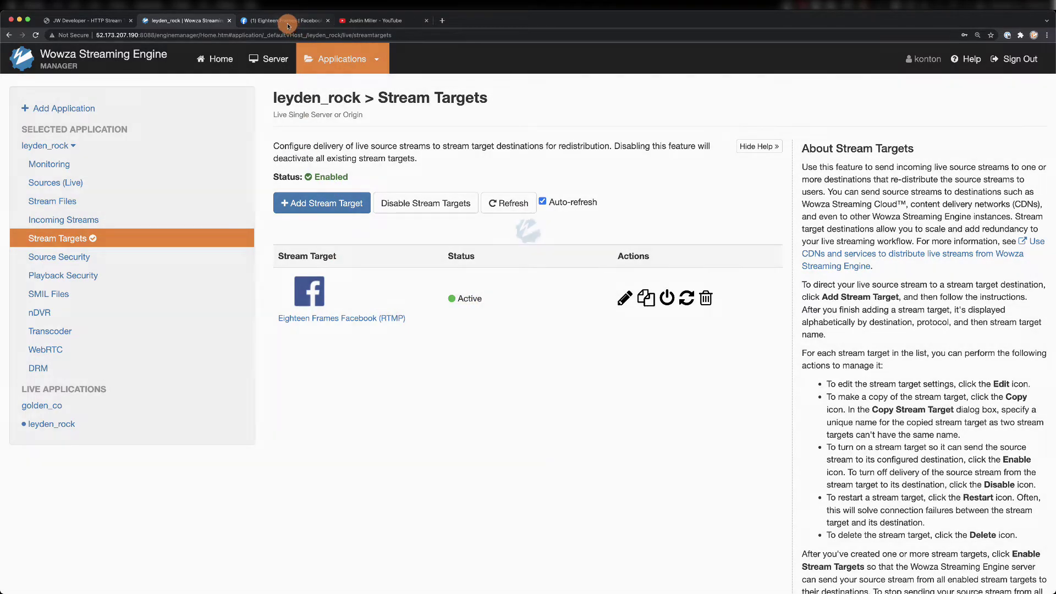
View the Eighteen Frames Facebook page to see the live post streaming
left_click(285, 22)
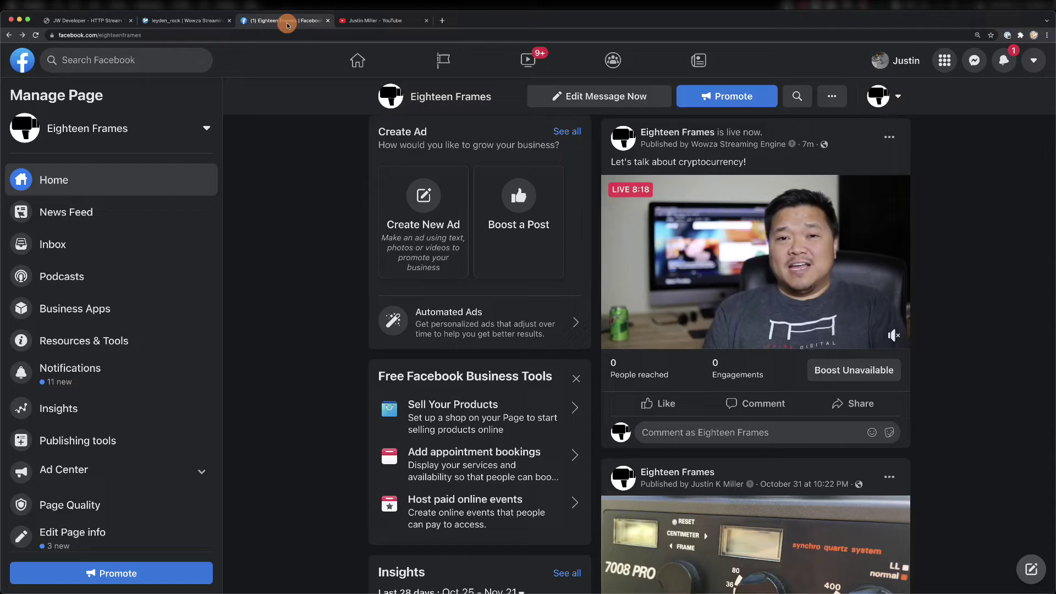
Back in Wowza, add another stream target with YouTube Live as the destination
left_click(198, 22)
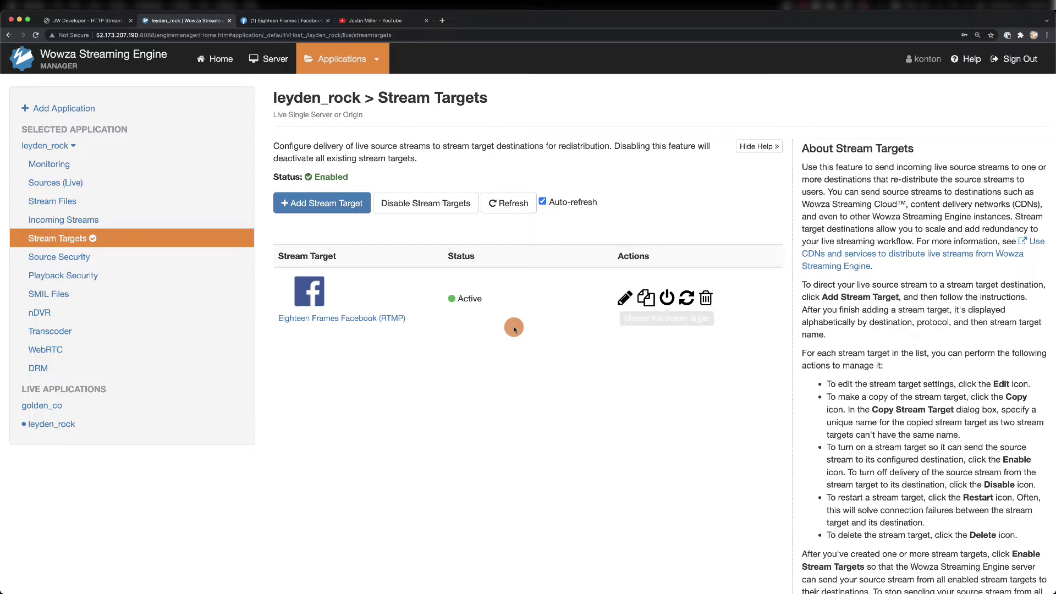
left_click(326, 210)
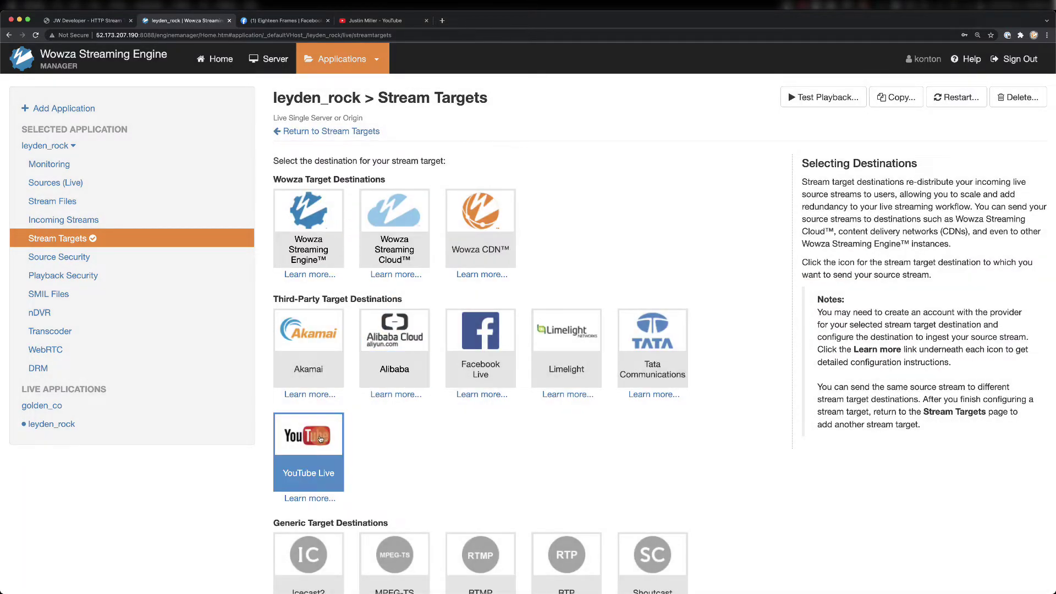
left_click(306, 455)
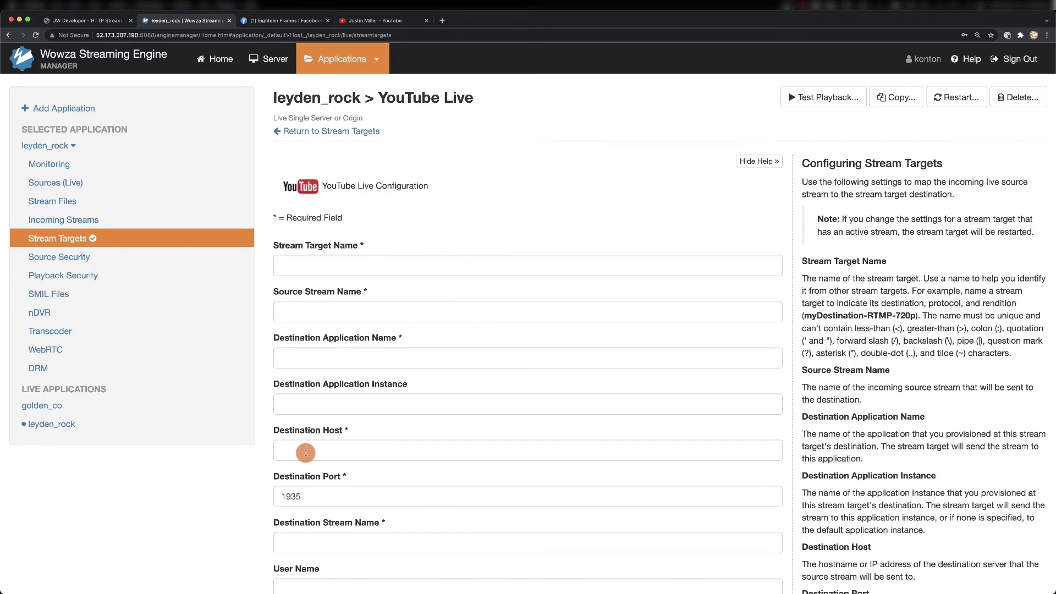
Name the target Eighteen Frames YouTube with live_shoot as its source stream
left_click(426, 265)
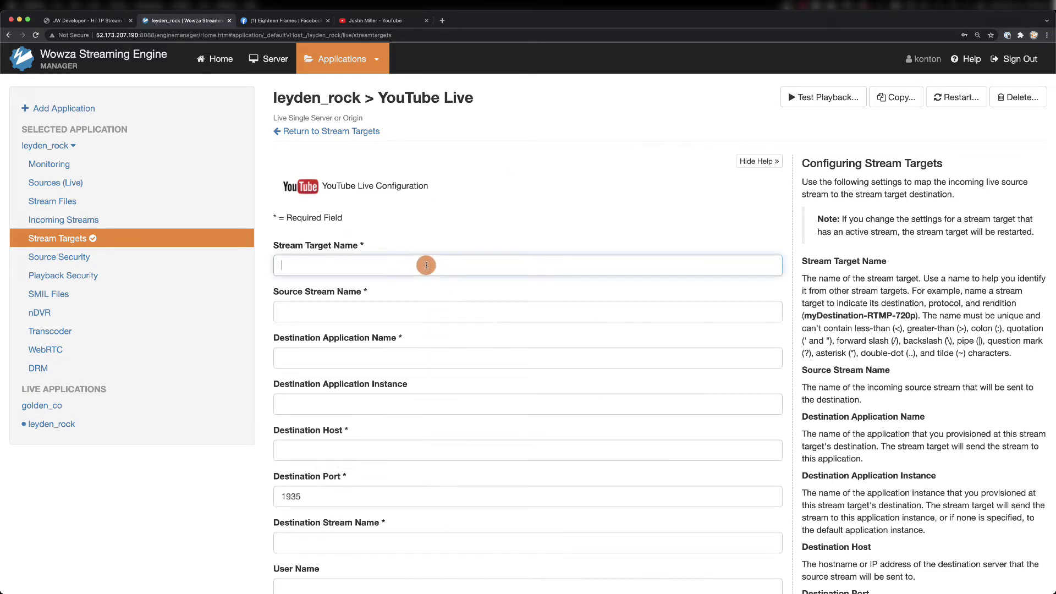
type("Eighteen Fram")
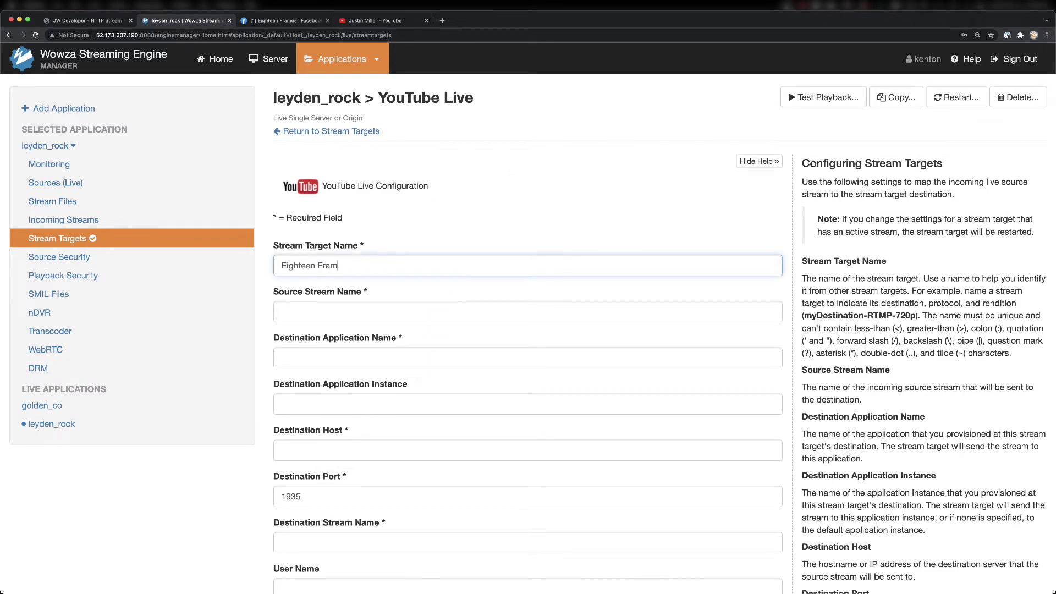
type("es YouTube")
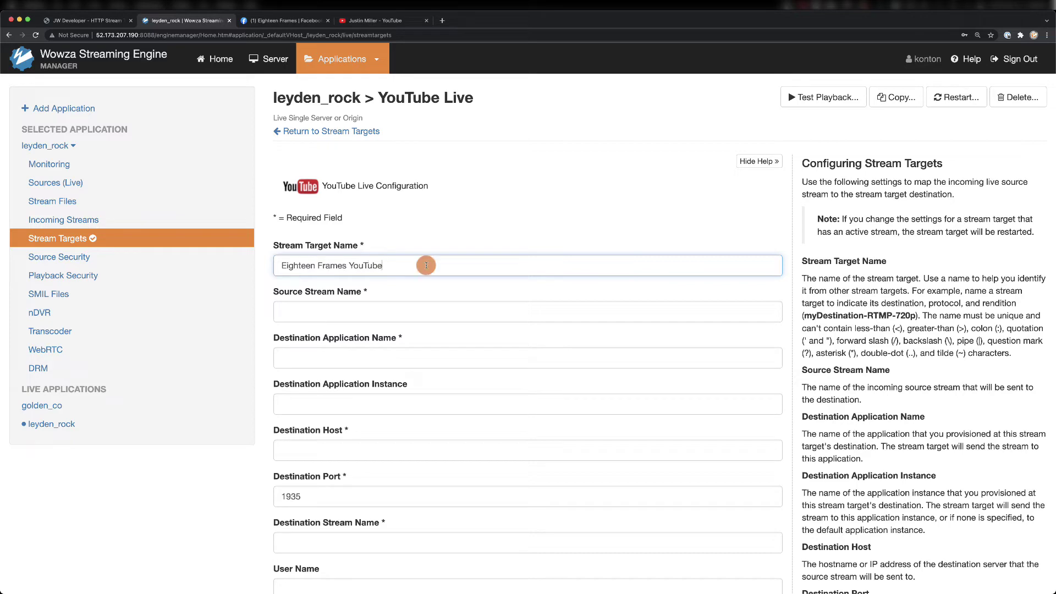
left_click(431, 308)
type("live_shoot")
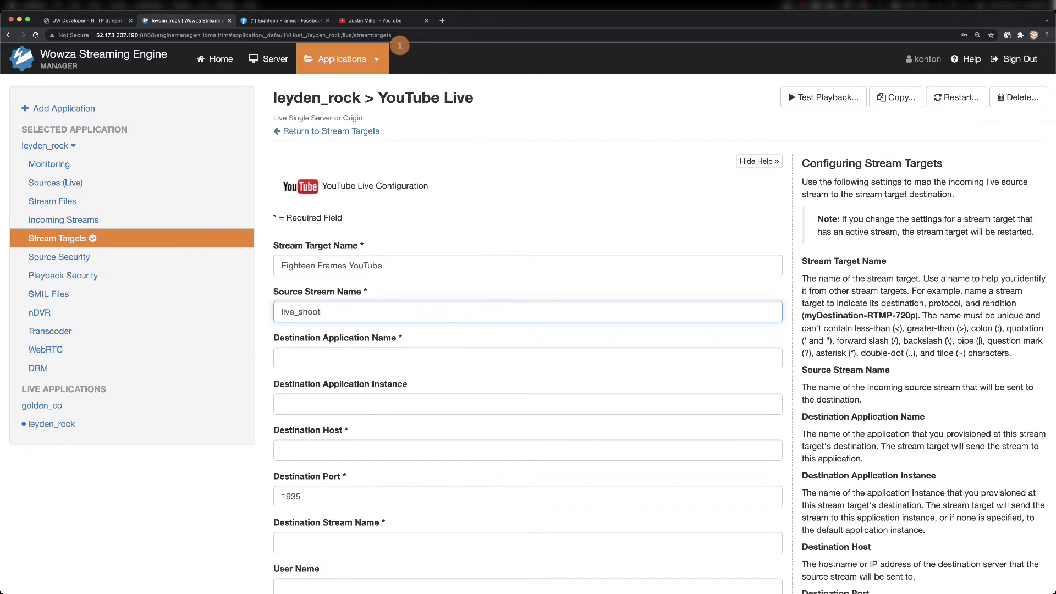
left_click(401, 22)
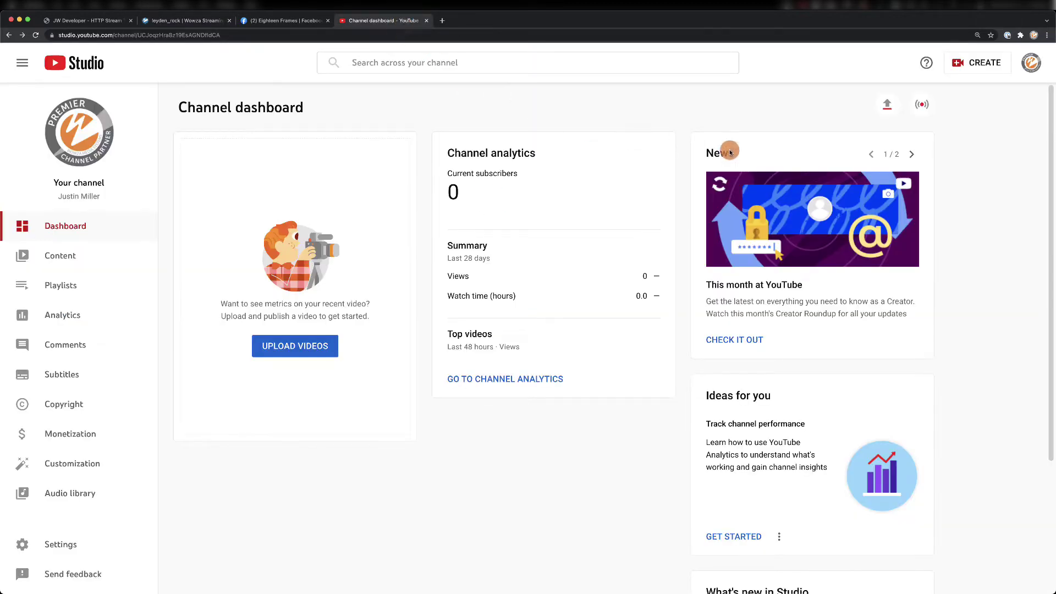
In YouTube Studio, start Go live and copy the stream URL rtmp://a.rtmp.youtube.com/live2
left_click(976, 63)
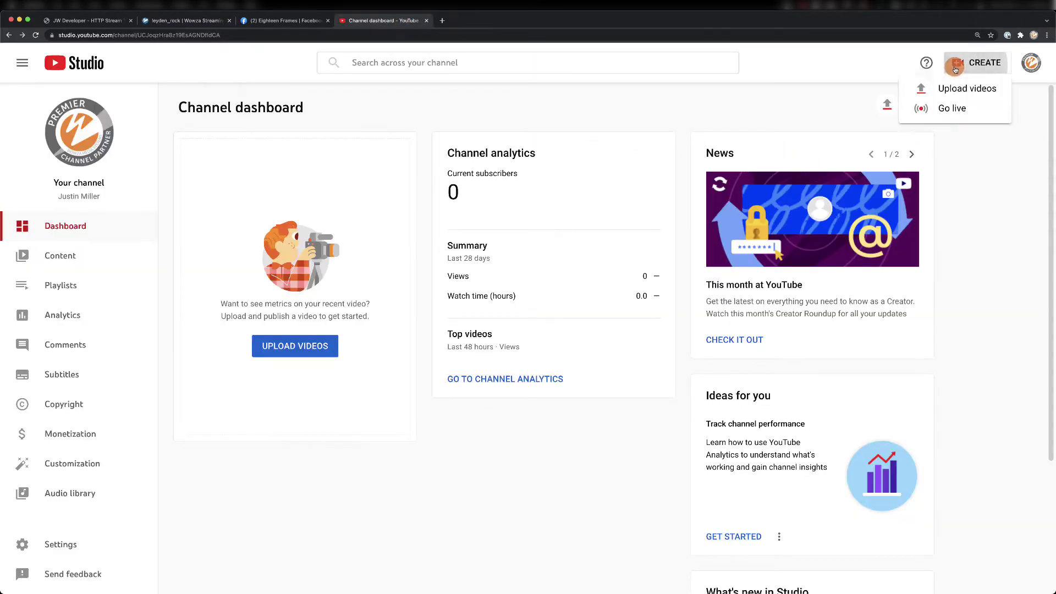
left_click(946, 107)
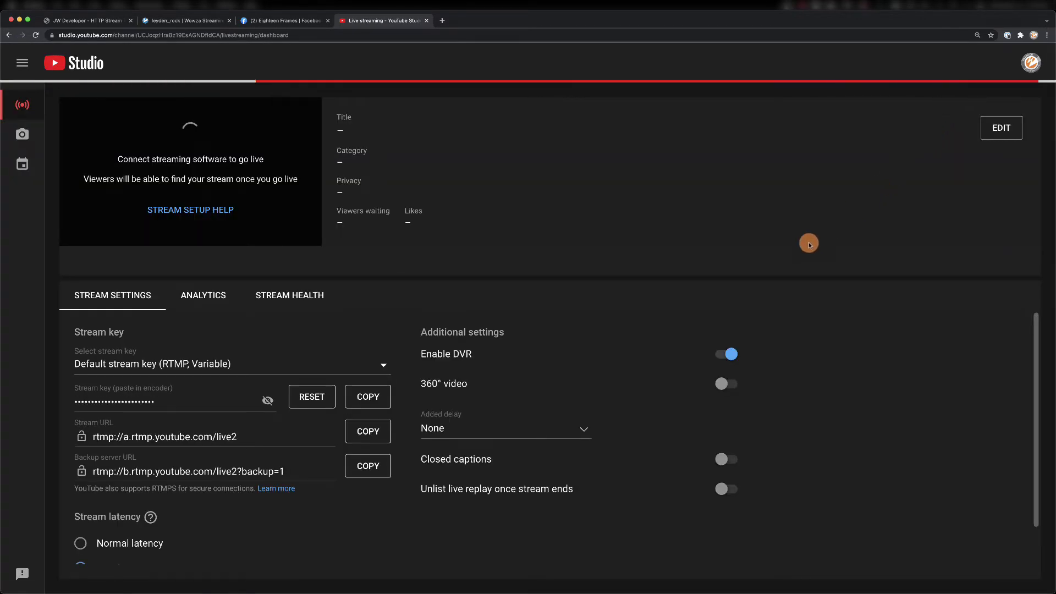
left_click(367, 432)
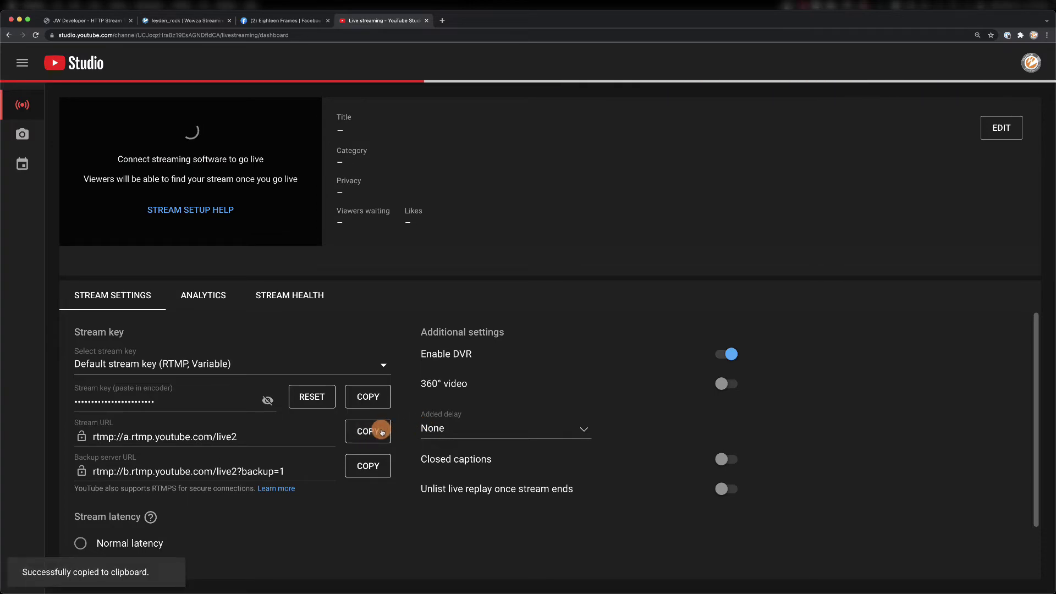
left_click(203, 22)
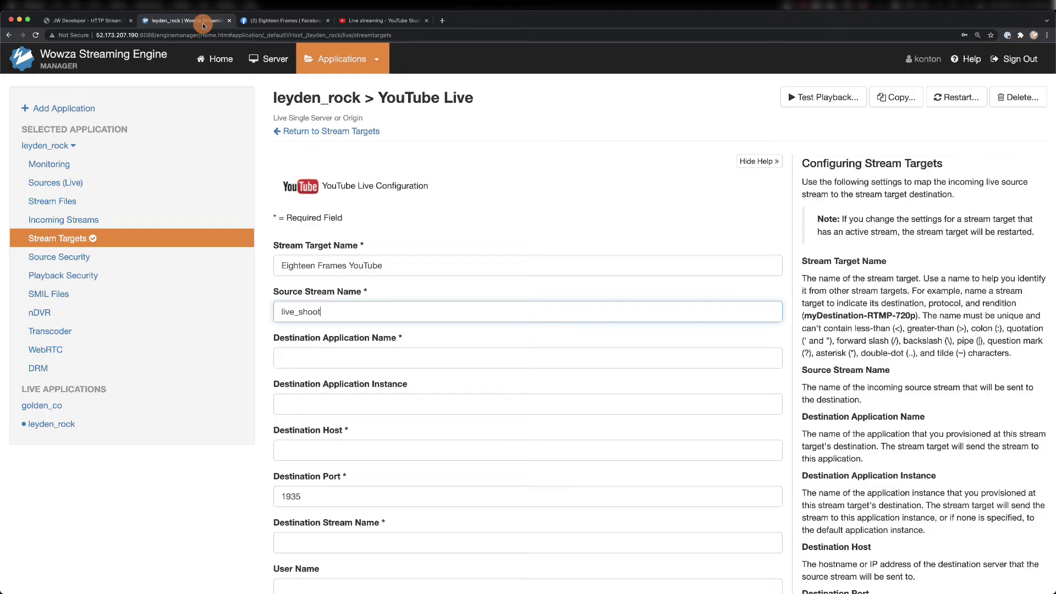
Paste the URL and trim it to application live2 and host a.rtmp.youtube.com
left_click(332, 355)
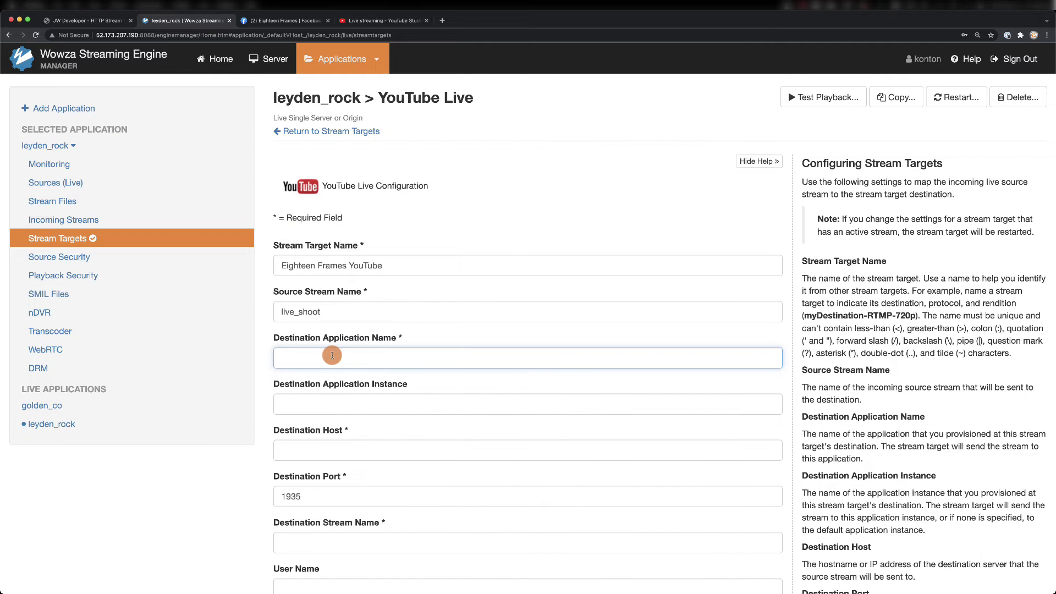
key("super+v")
left_click_drag(388, 358, 277, 361)
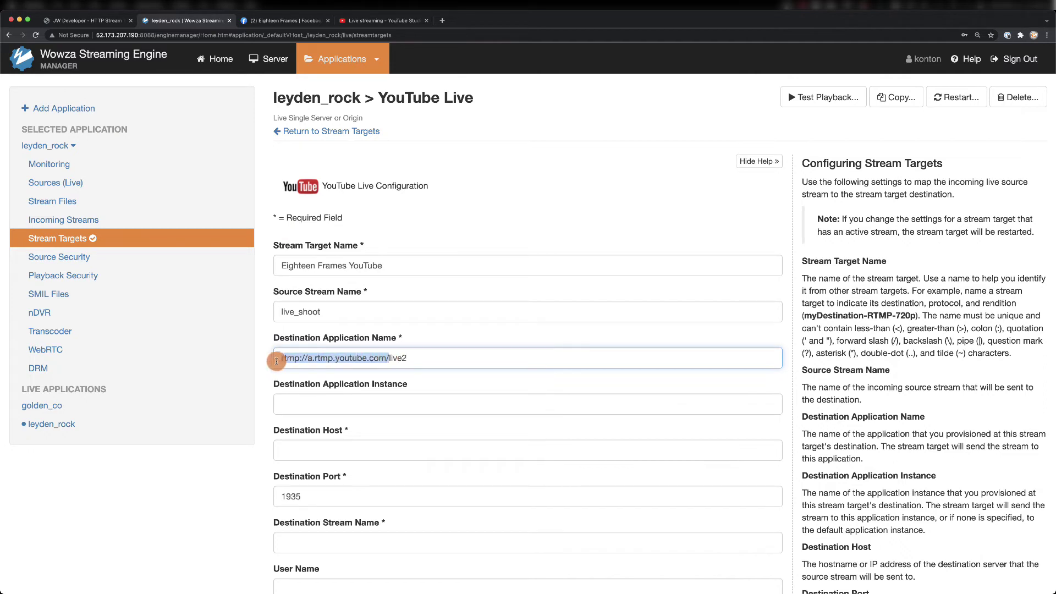
key("BackSpace")
left_click(303, 448)
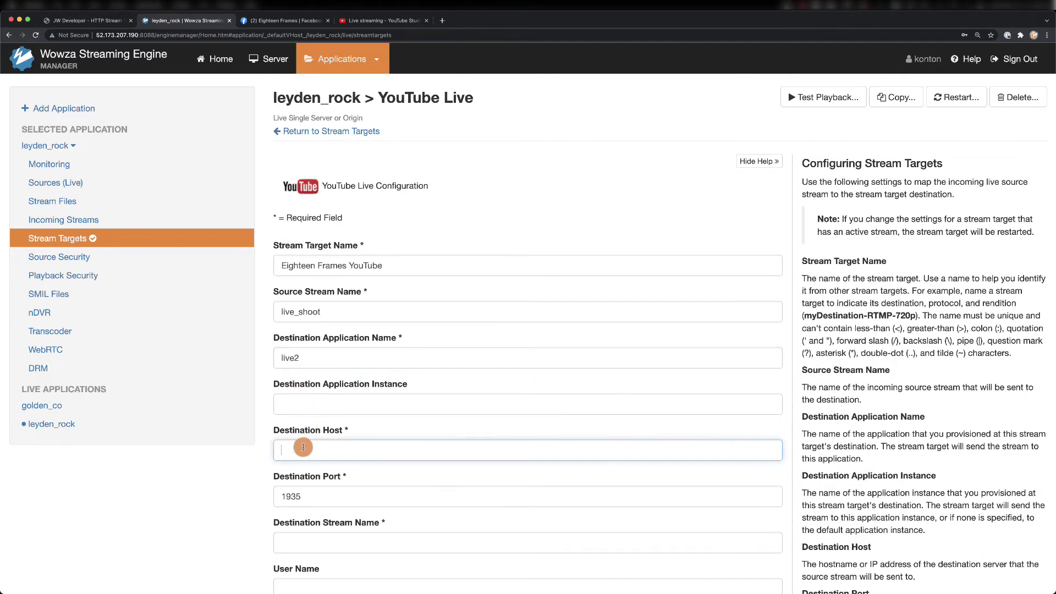
key("super+v")
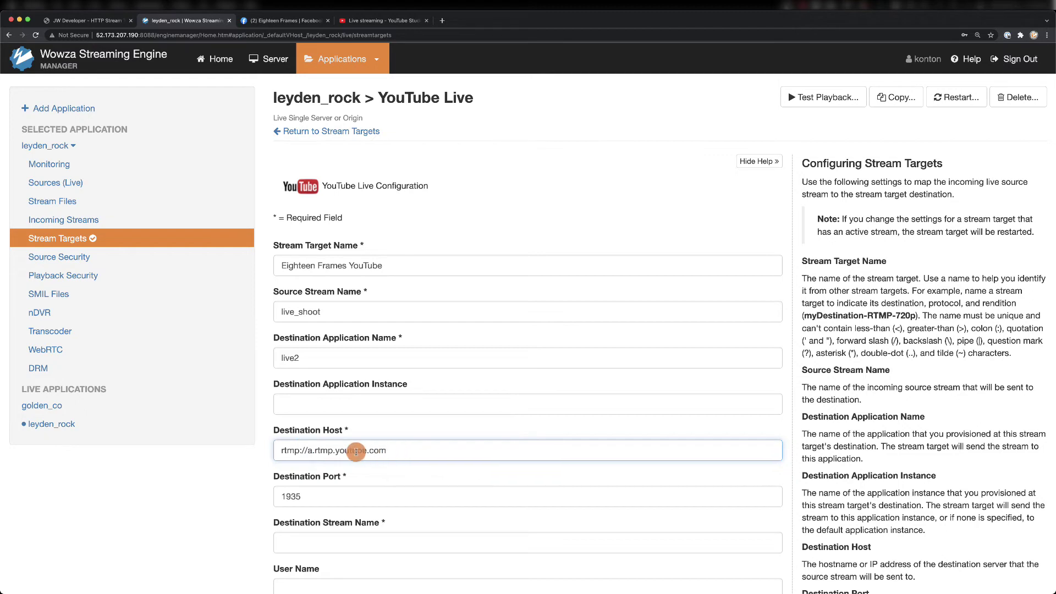
left_click_drag(306, 450, 264, 450)
key("BackSpace")
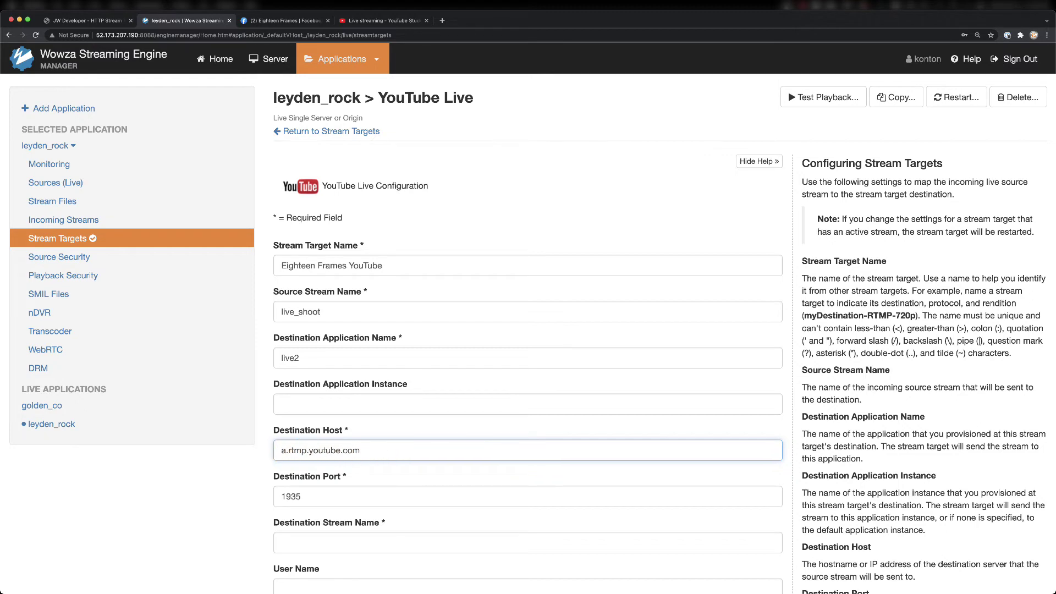
Copy the stream key from YouTube Studio's stream settings
left_click(381, 20)
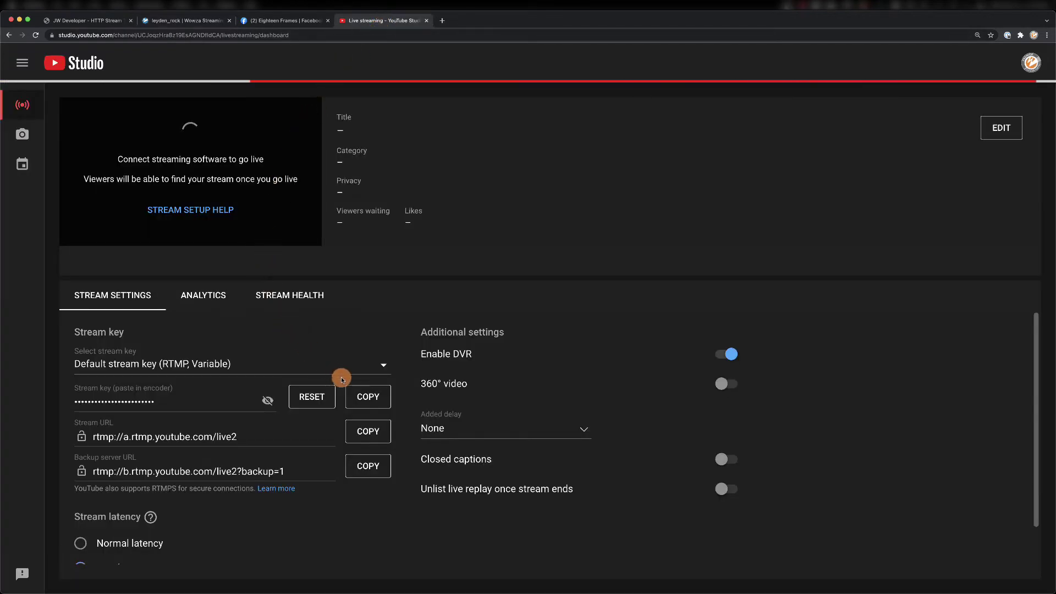
left_click(368, 394)
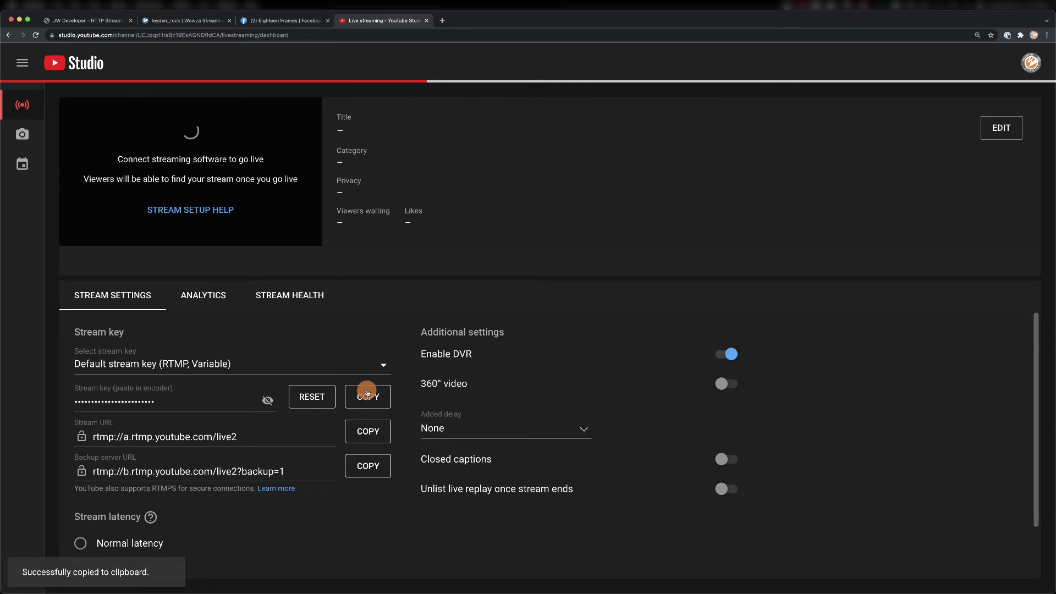
left_click(214, 23)
Paste YouTube's stream key as Destination Stream Name, save, and return to the targets list
left_click(324, 542)
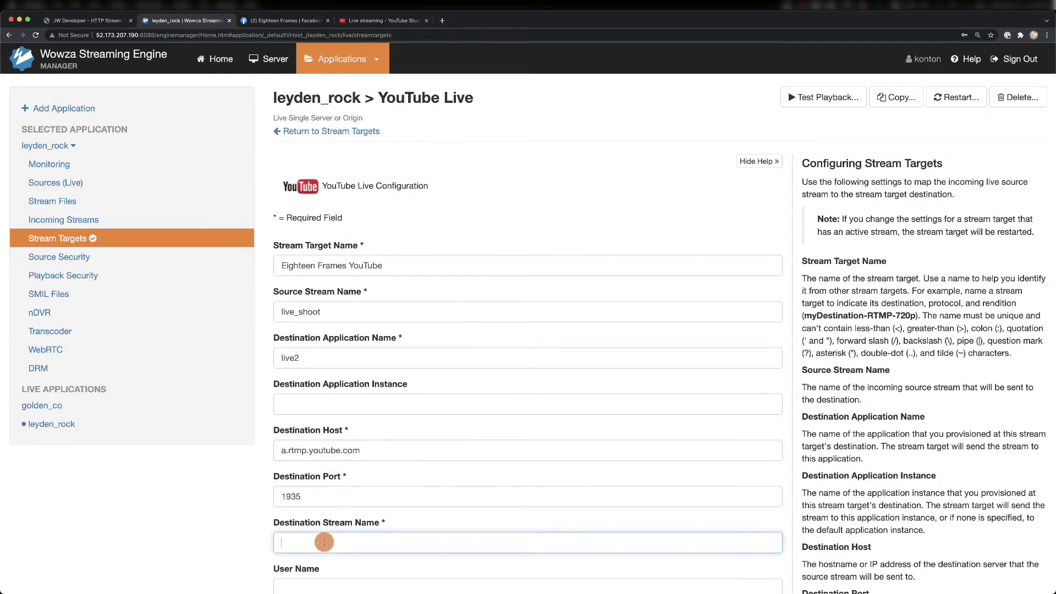
key("super+v")
scroll(324, 542, "down", 5)
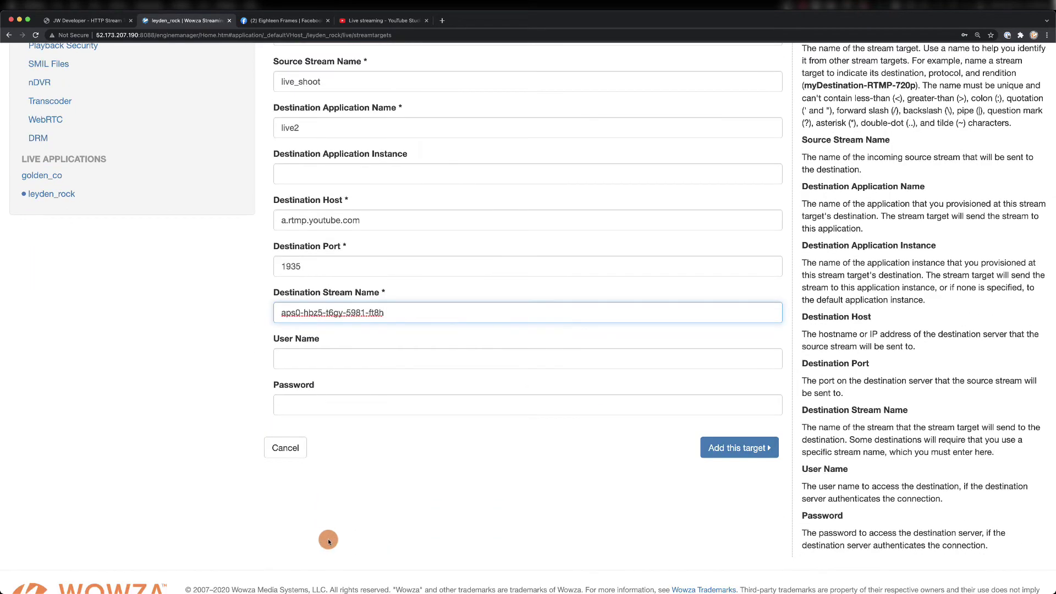
left_click(732, 450)
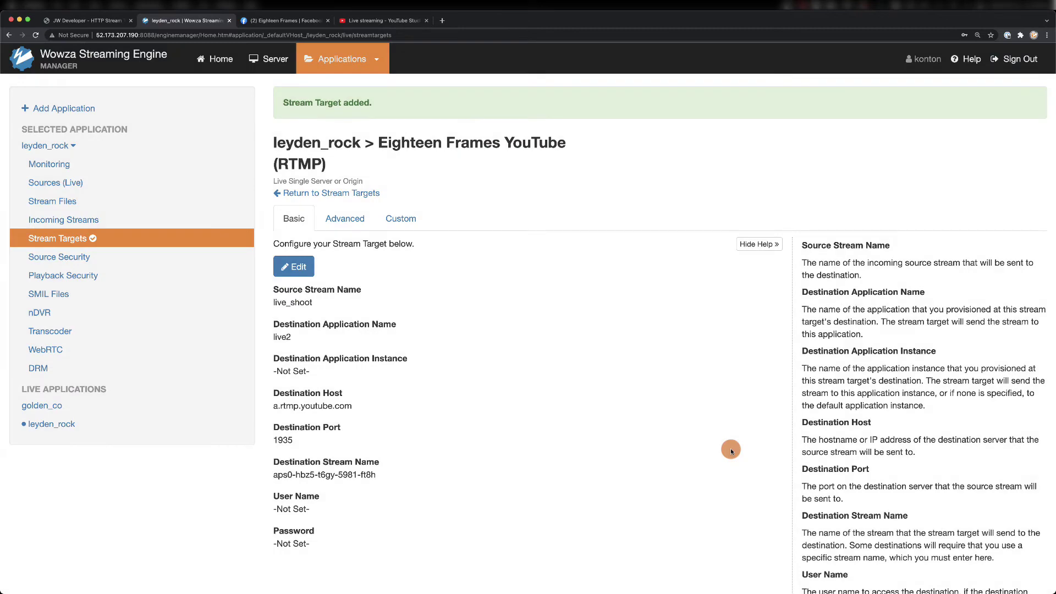
left_click(331, 194)
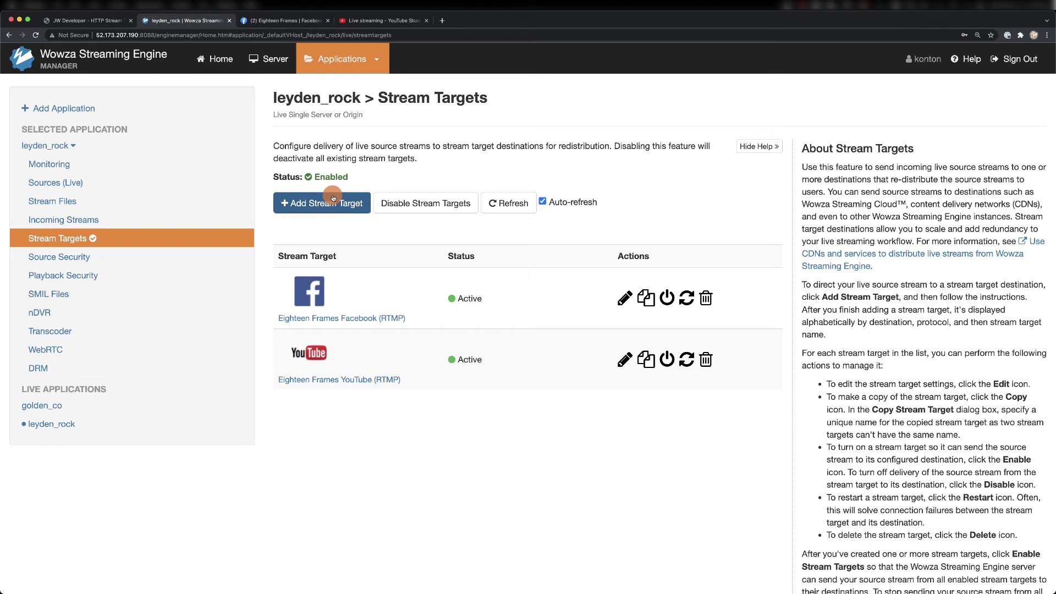
Confirm the live_shoot stream is playing live on YouTube Studio, Facebook and the JW Player tester
left_click(387, 24)
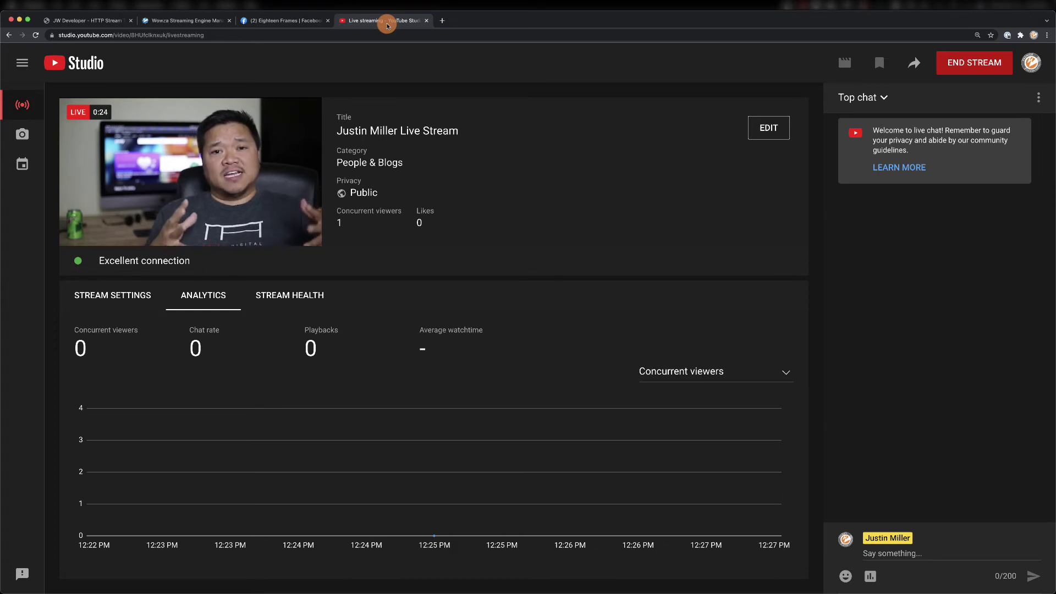
left_click(284, 22)
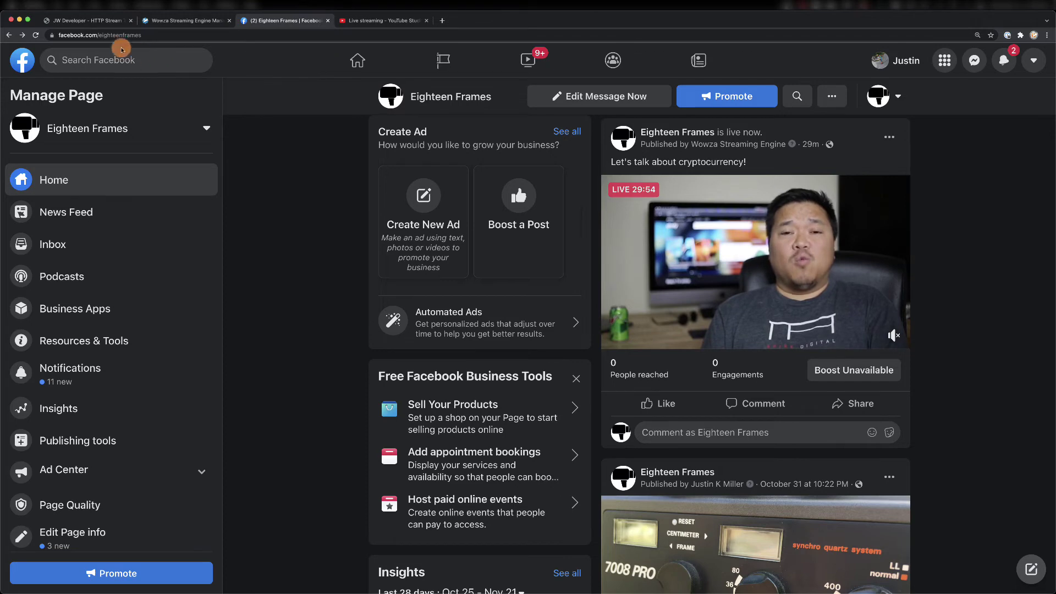
left_click(77, 21)
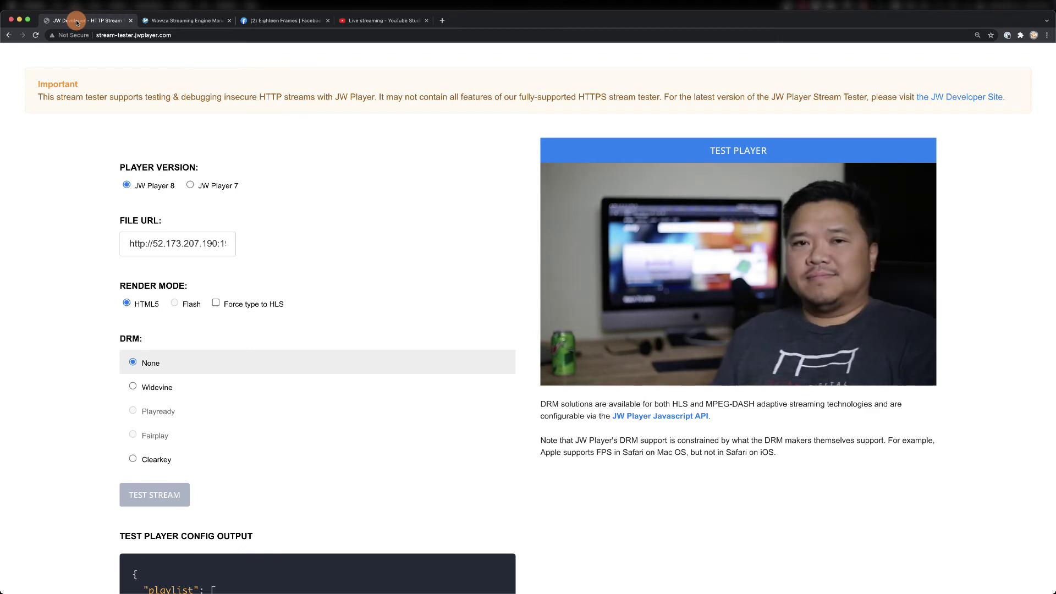
Back in Wowza, disable the Eighteen Frames Facebook and Eighteen Frames YouTube targets, confirming each with OK
left_click(187, 22)
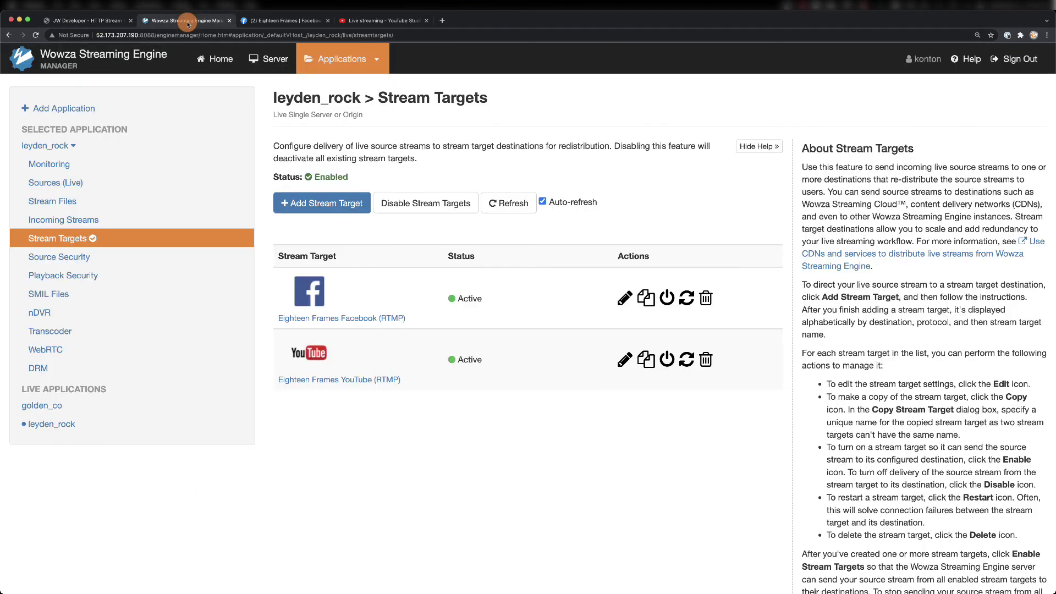
left_click(668, 300)
left_click(689, 172)
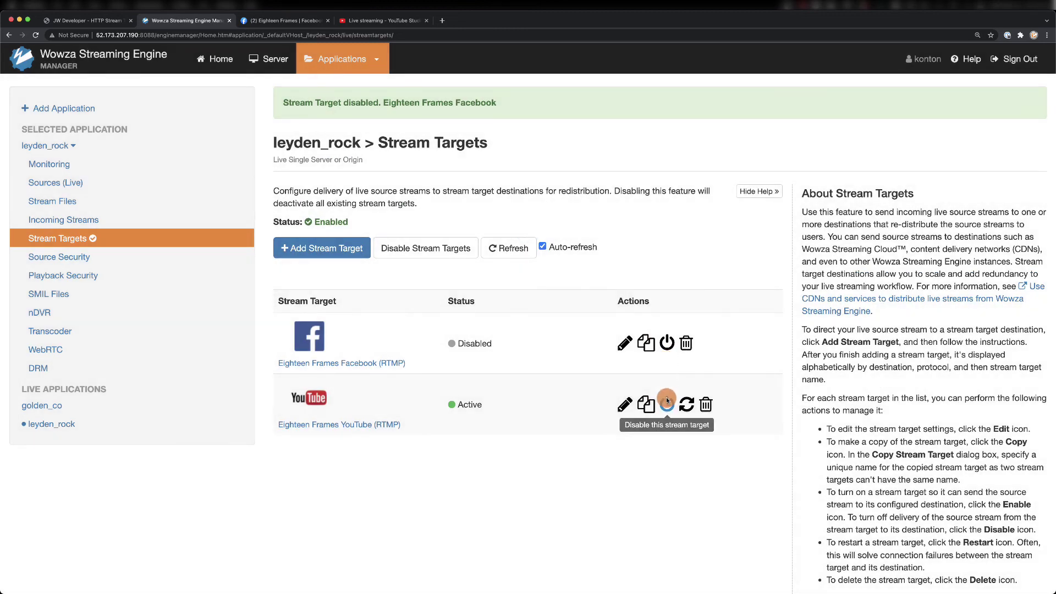
left_click(667, 400)
left_click(687, 172)
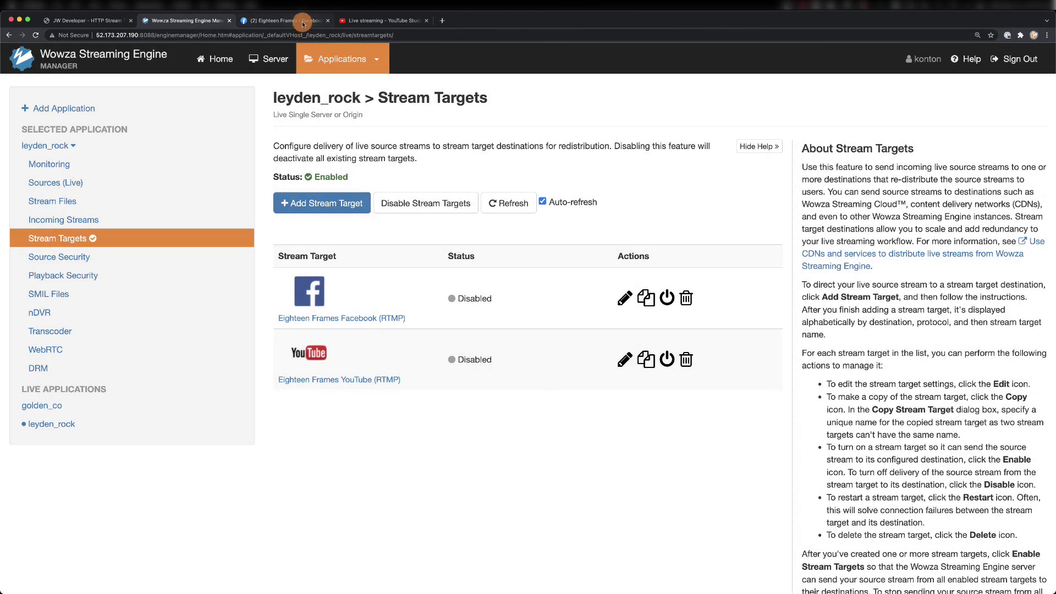
Verify the Facebook live video ended and YouTube shows no data, while JW Player still plays
left_click(303, 24)
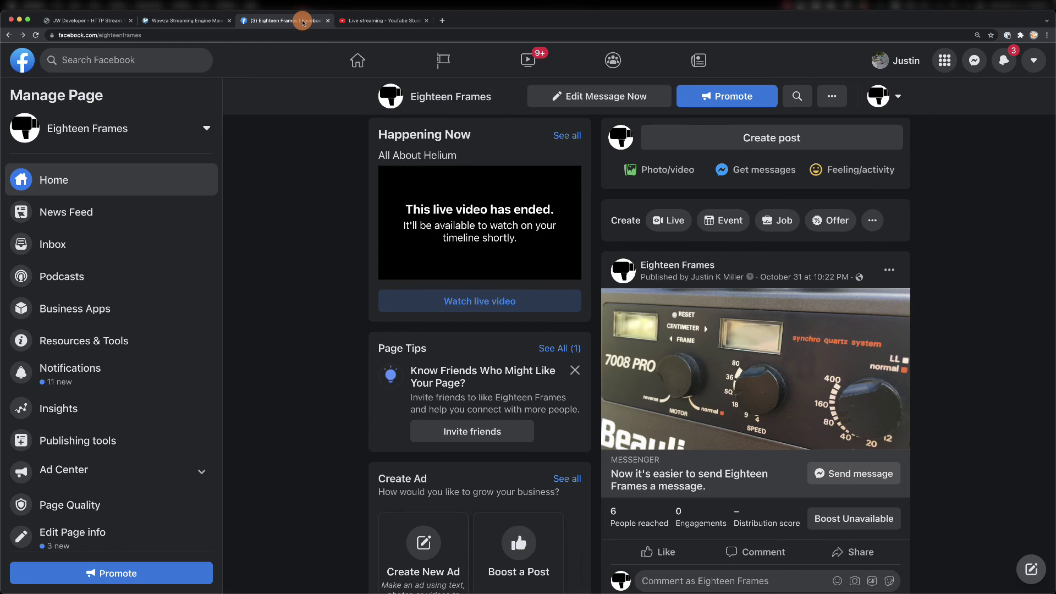
left_click(395, 22)
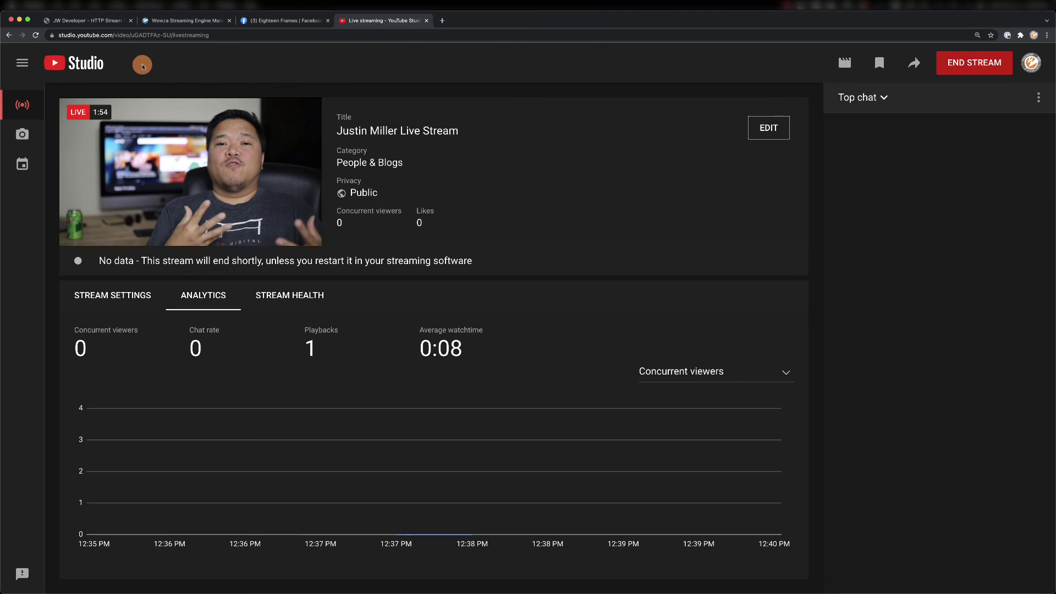
left_click(91, 23)
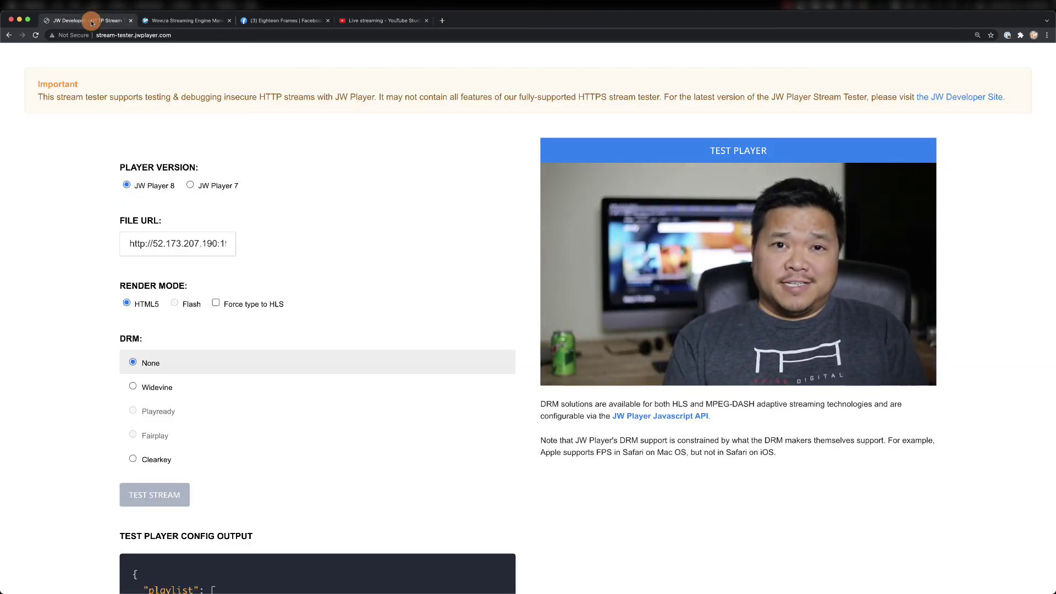